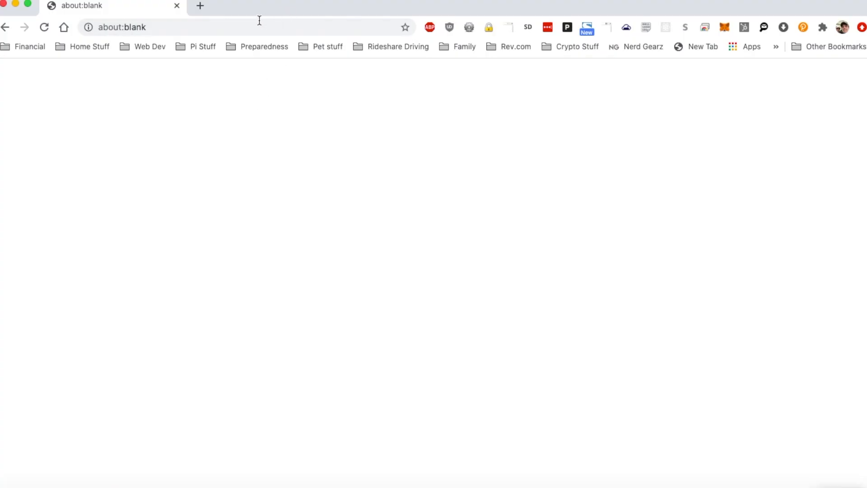
- Go to hiveos.farm and sign in to open the farm's workers dashboard
click(254, 28)
text(hiveos.farm)
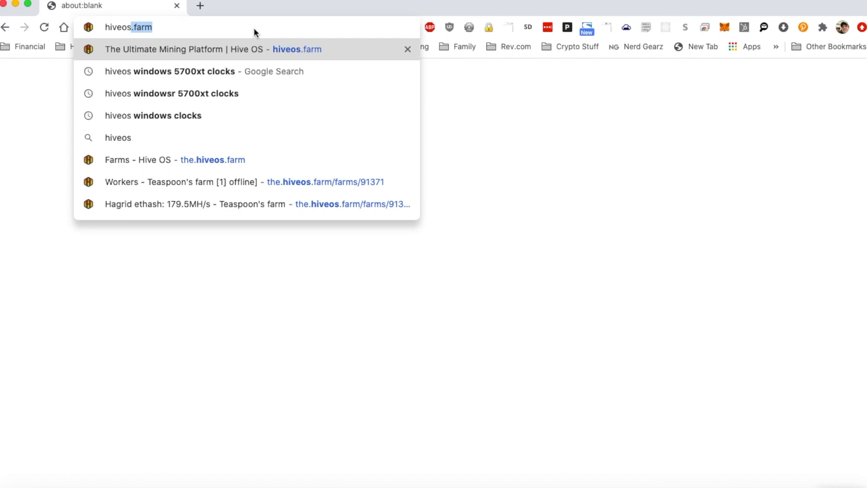
key(Return)
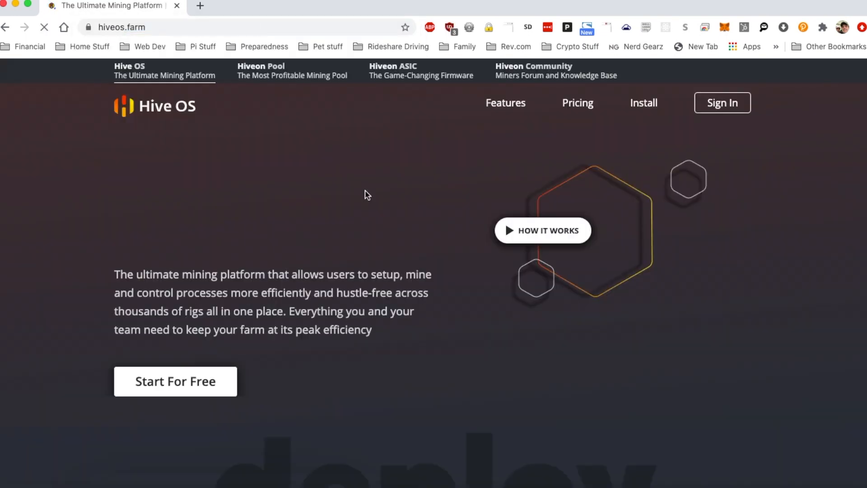
click(714, 105)
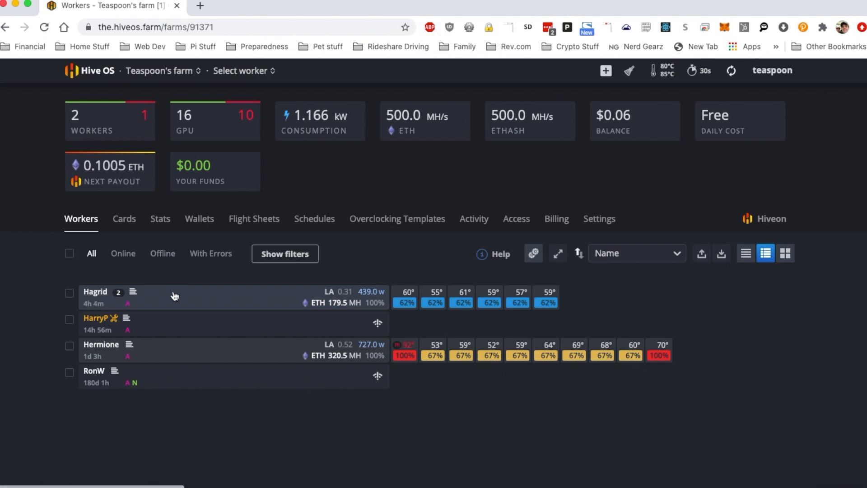
- Inspect the Hagrid worker's details and browse the farm's GPU list under Cards
click(174, 296)
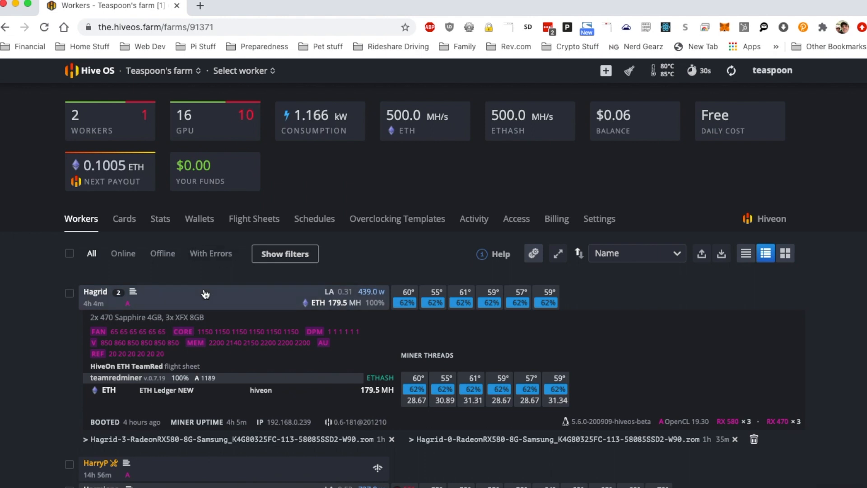
click(171, 293)
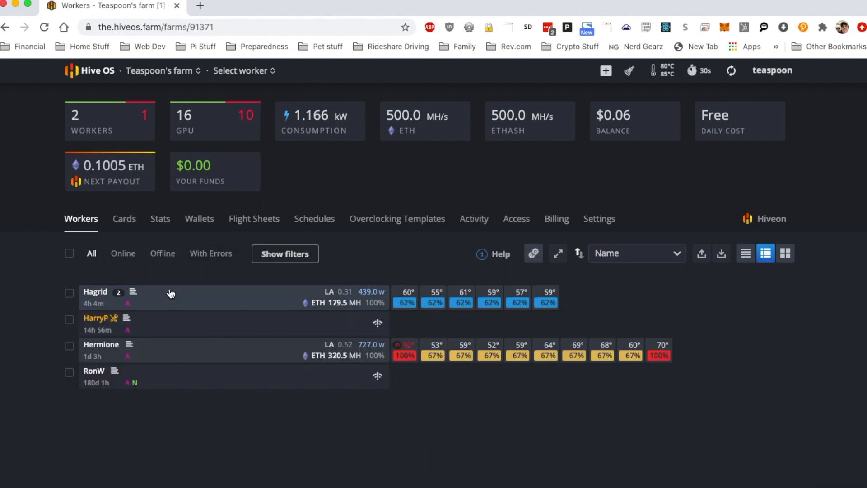
click(122, 221)
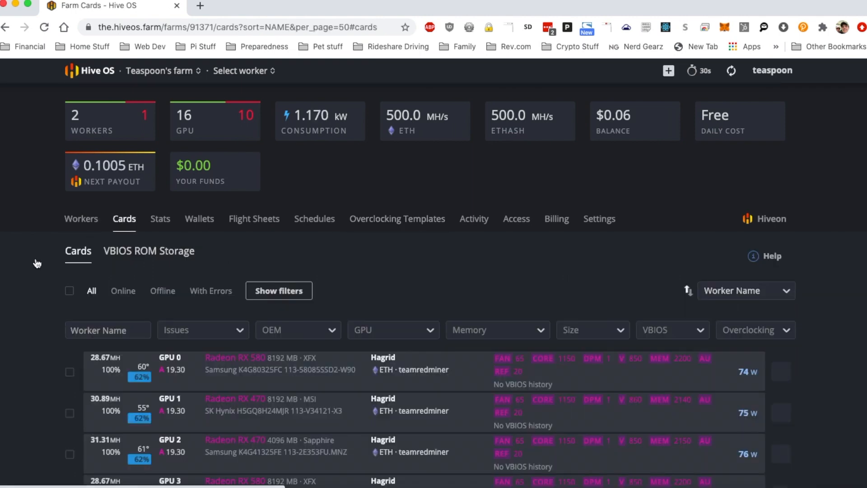
scroll(23, 252, down, 3)
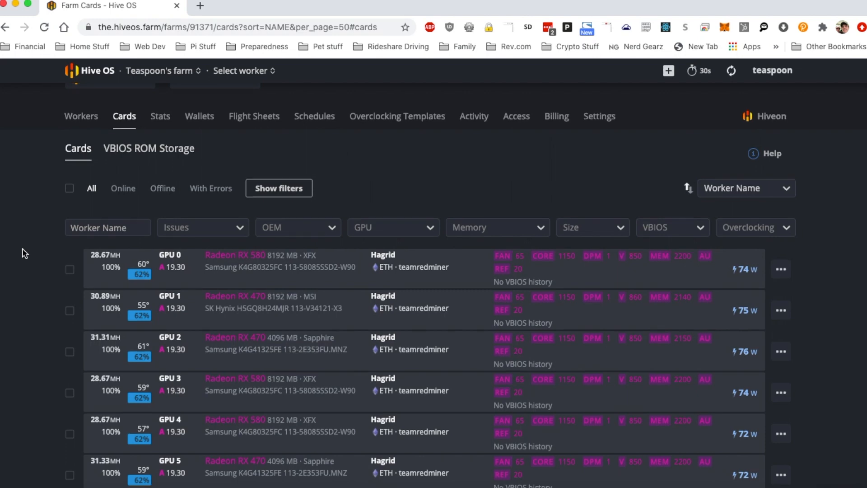
scroll(23, 252, down, 3)
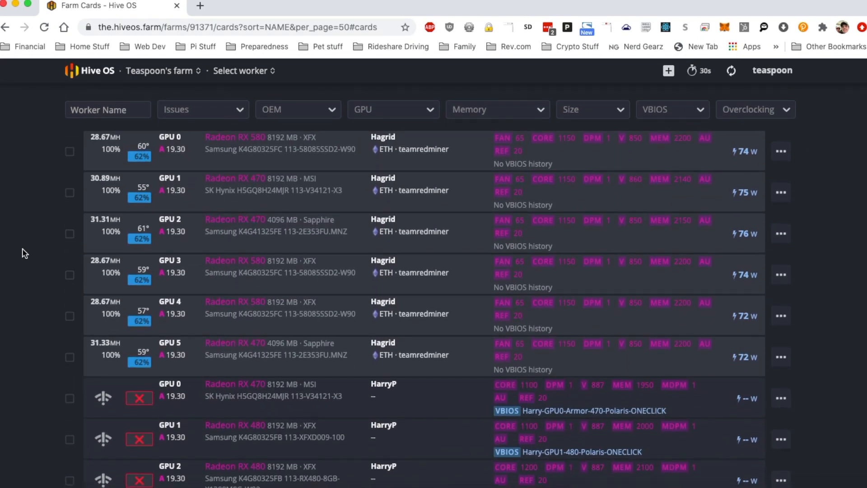
scroll(25, 253, down, 7)
scroll(25, 252, up, 3)
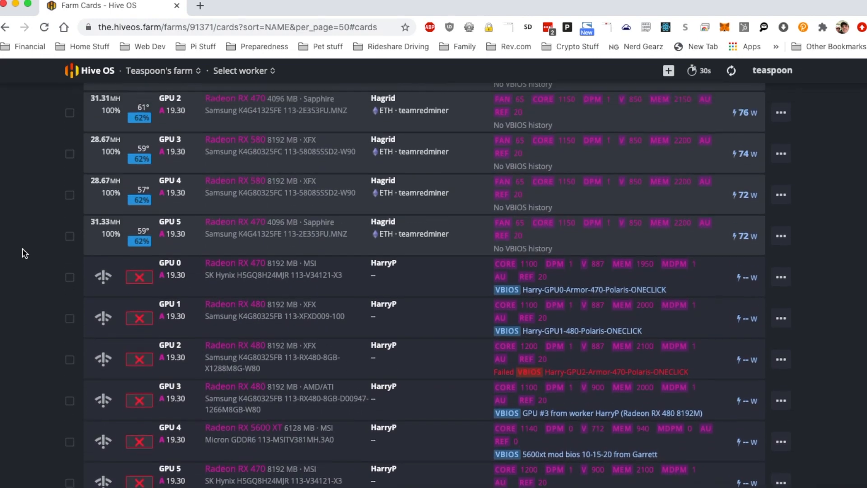
scroll(25, 253, up, 6)
scroll(25, 252, down, 7)
scroll(25, 253, down, 9)
scroll(25, 253, up, 11)
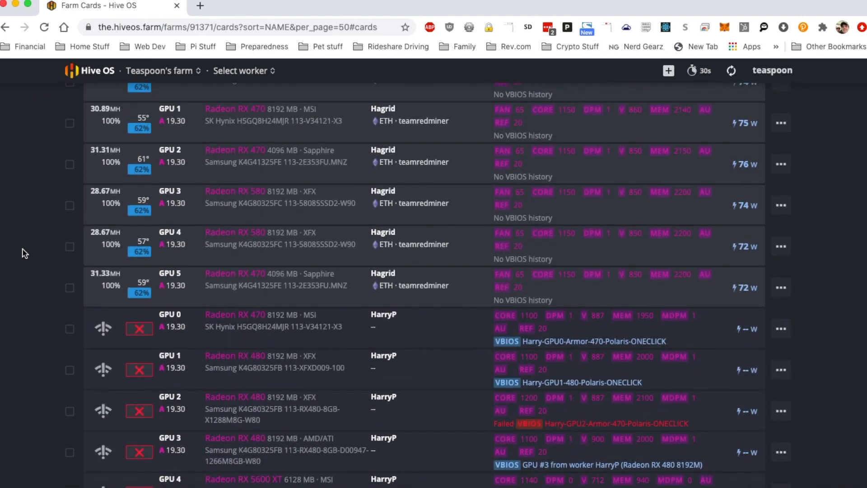
scroll(25, 253, up, 3)
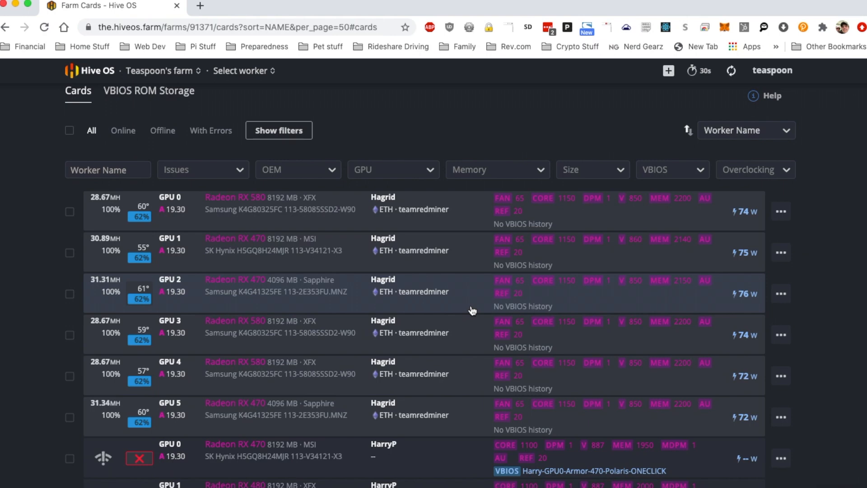
scroll(5, 288, up, 2)
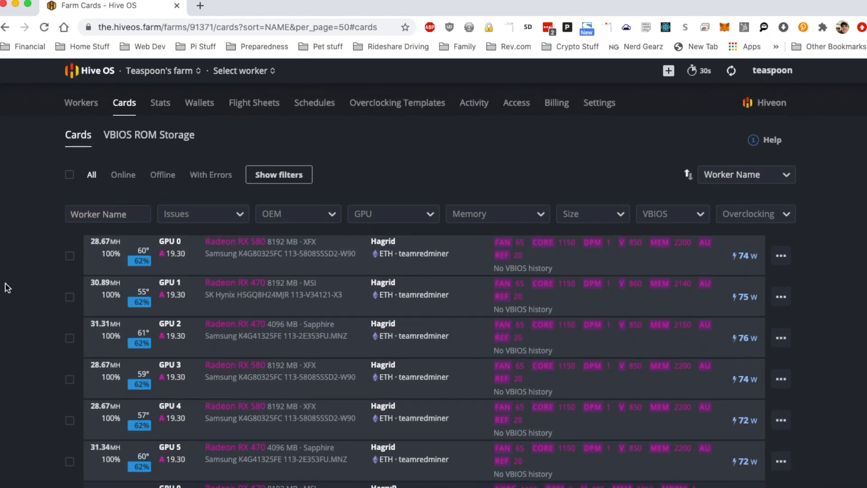
- Download the VBIOS of Hagrid's GPU 0 (RX 580), also saving it to the farm's VBIOS storage
click(70, 256)
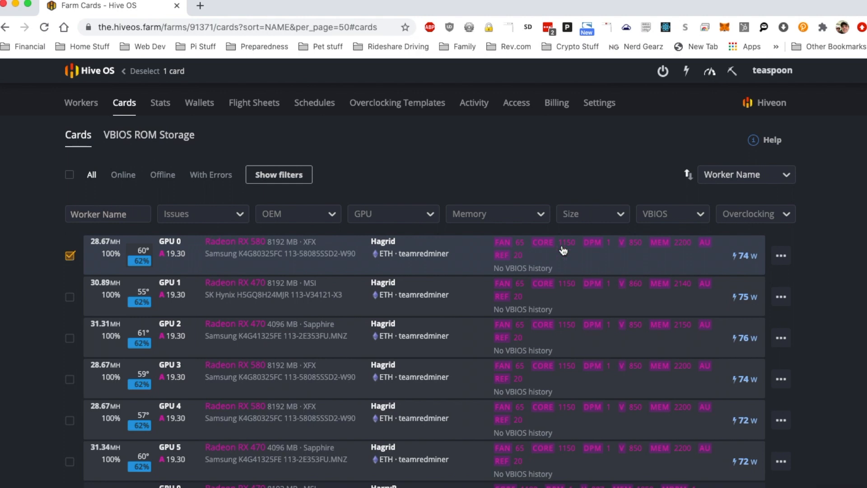
click(782, 257)
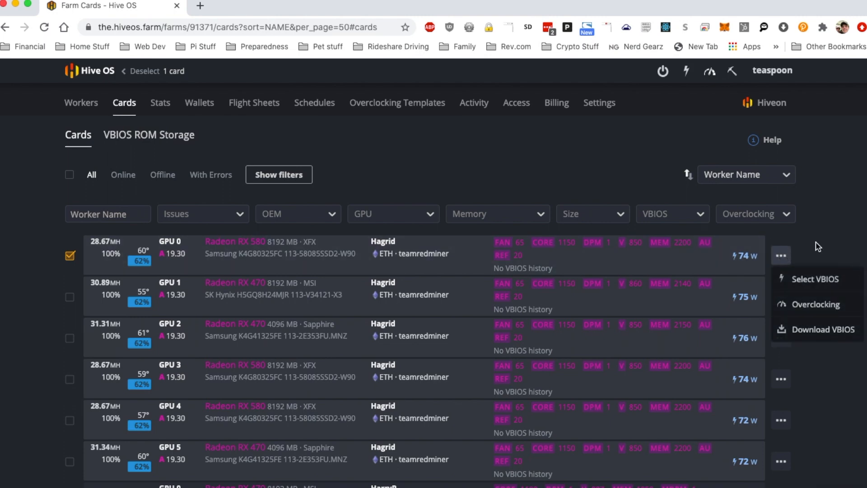
click(820, 335)
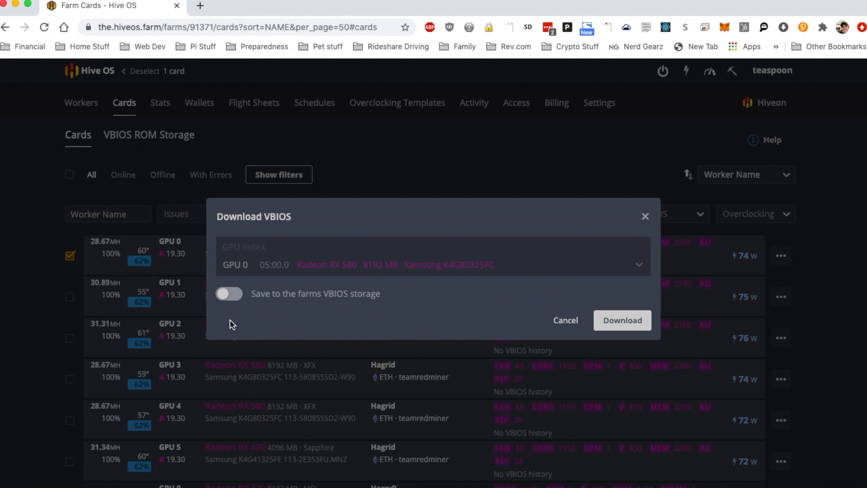
click(233, 295)
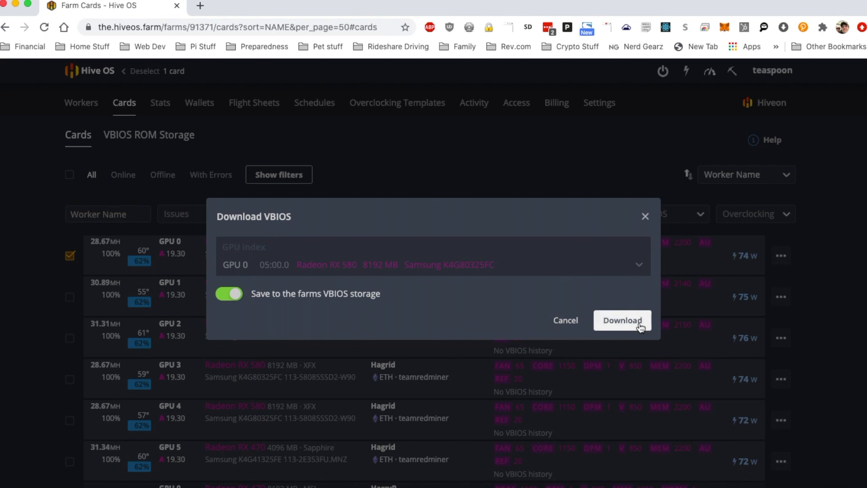
click(622, 321)
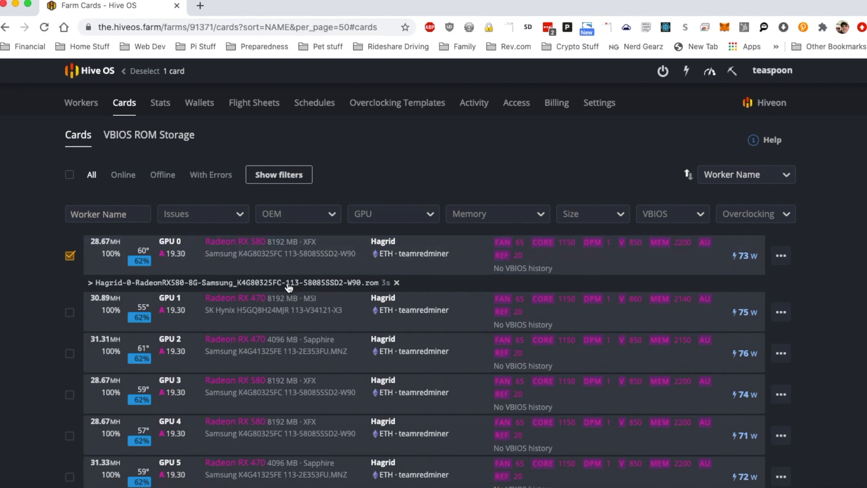
- Save the downloaded Hagrid-0-RadeonRX580 ROM file to the Downloads folder
click(245, 284)
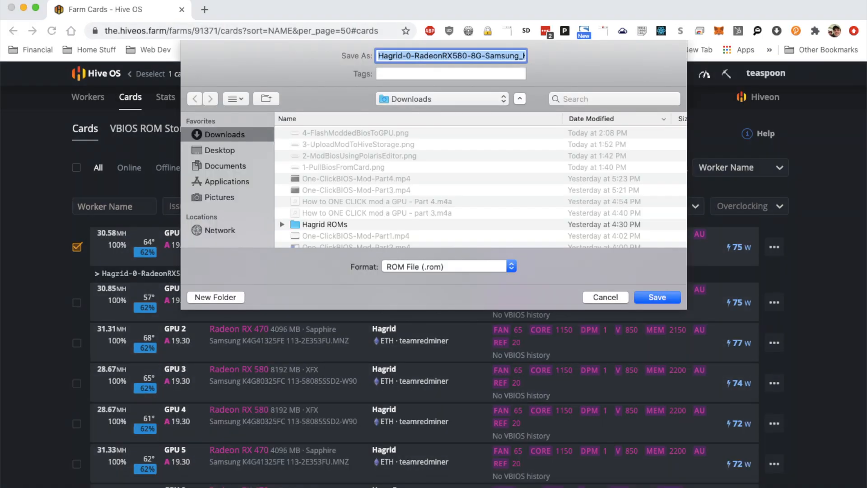
key(Return)
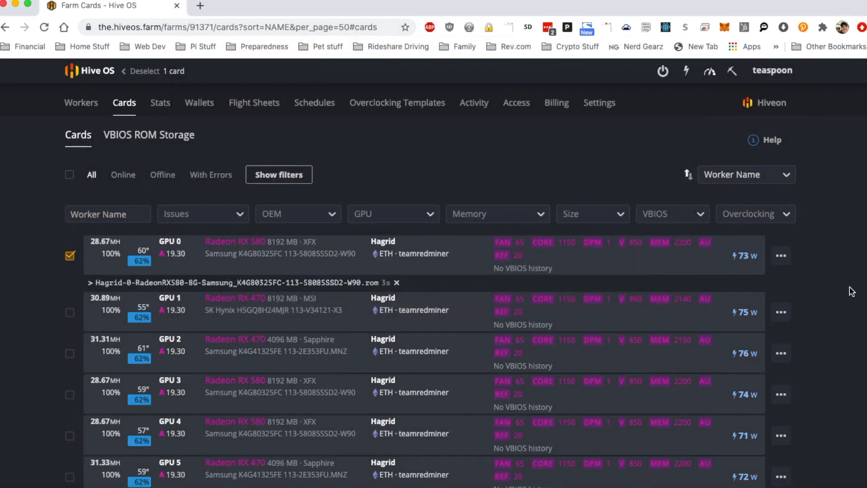
- Open VBIOS ROM Storage and download the stored Hagrid GPU 0 RX 580 ROM
click(152, 137)
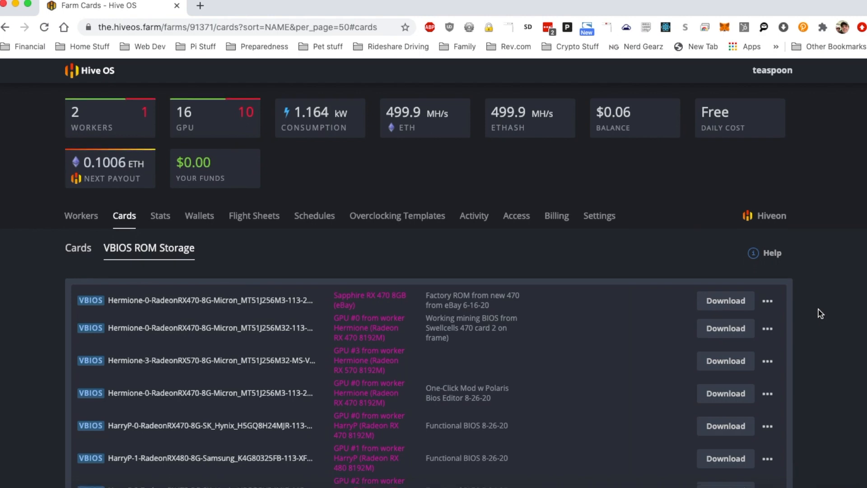
scroll(818, 311, down, 15)
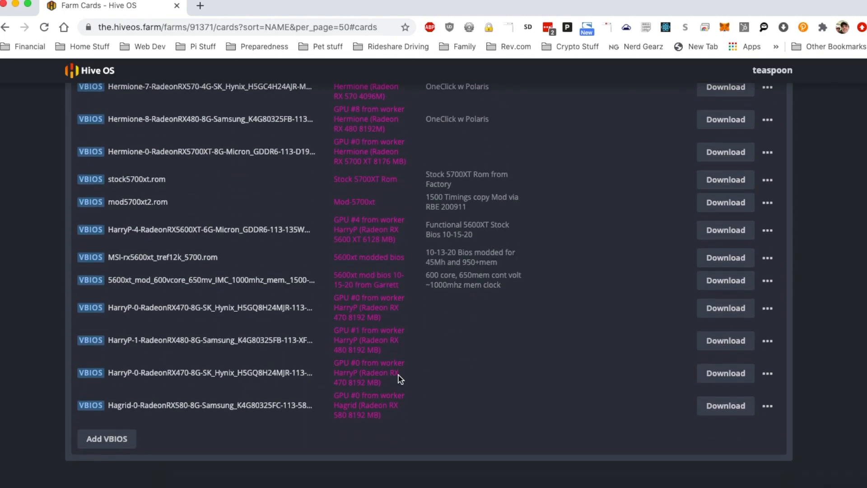
drag(332, 395, 356, 403)
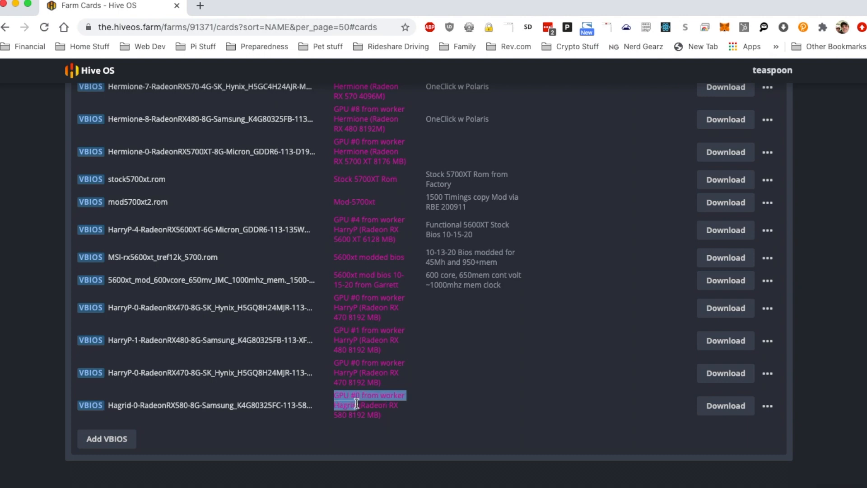
drag(364, 415, 363, 416)
click(364, 416)
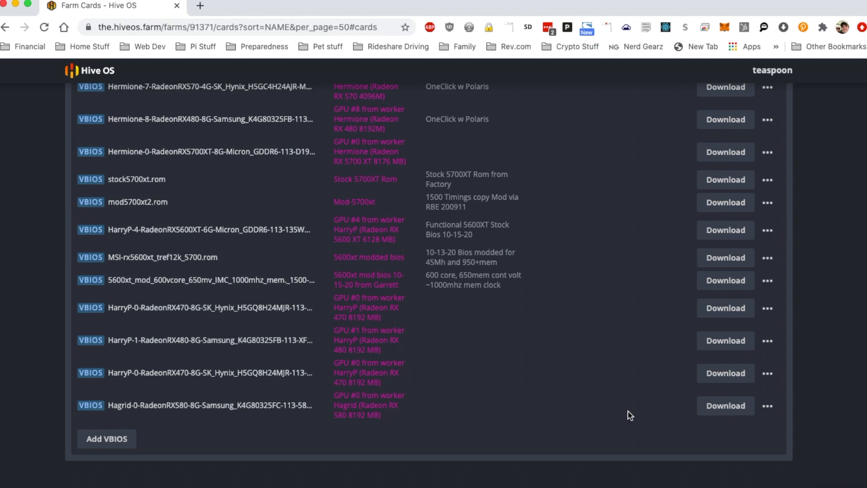
click(727, 409)
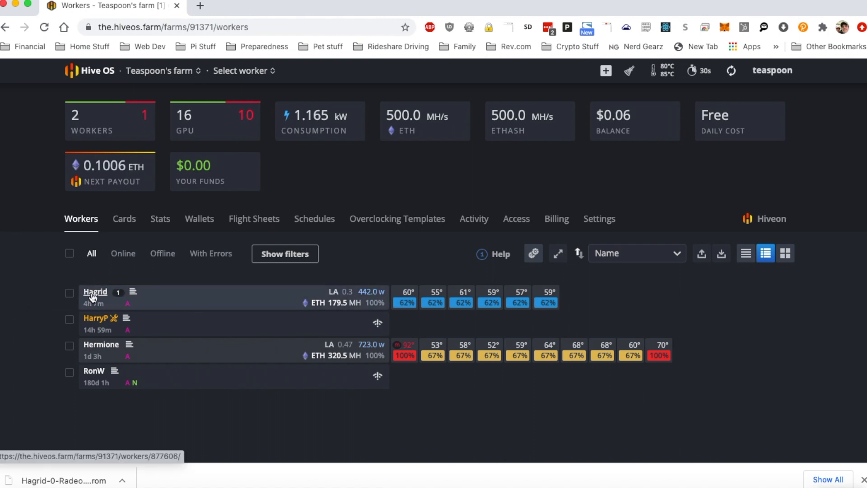
- Open the Hagrid worker page and review its GPU list and clock settings
click(93, 292)
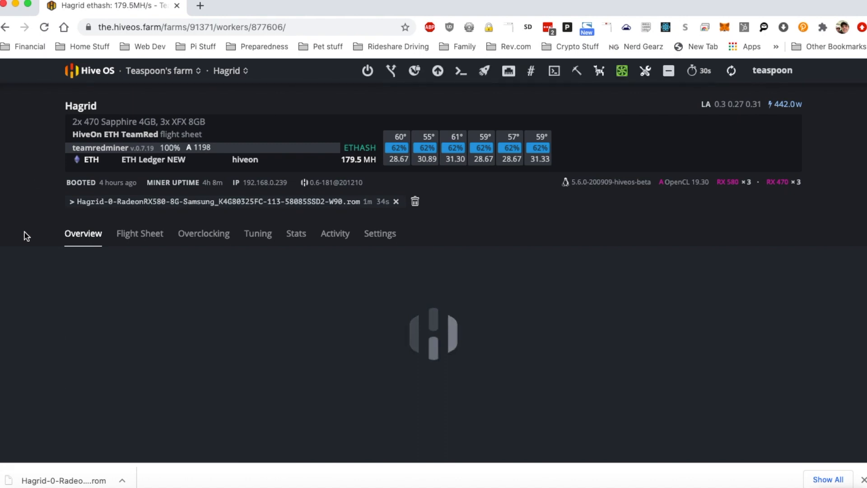
scroll(26, 236, down, 5)
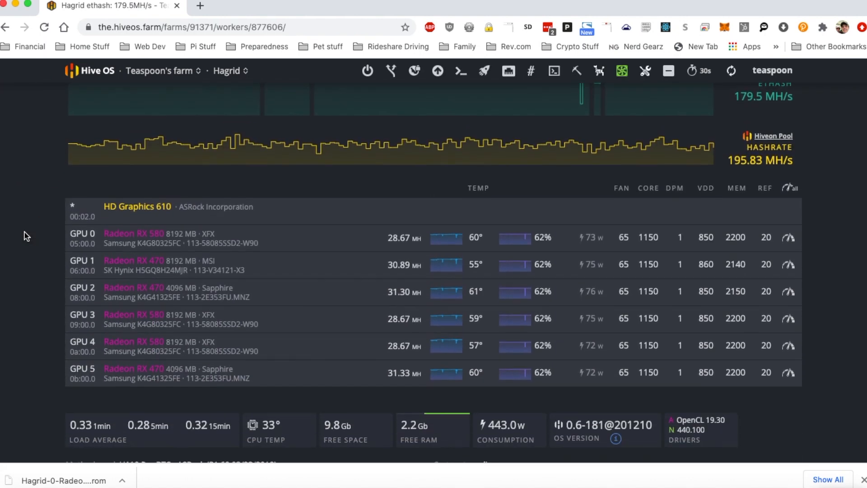
scroll(26, 236, up, 1)
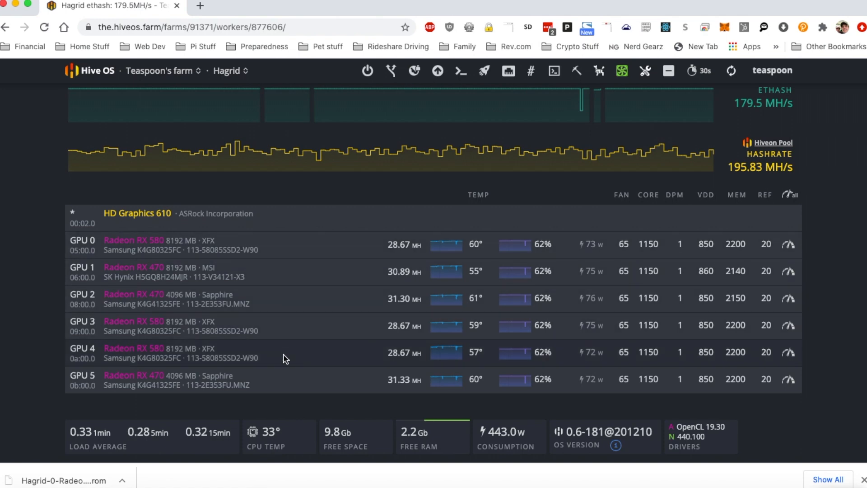
double_click(399, 244)
click(408, 247)
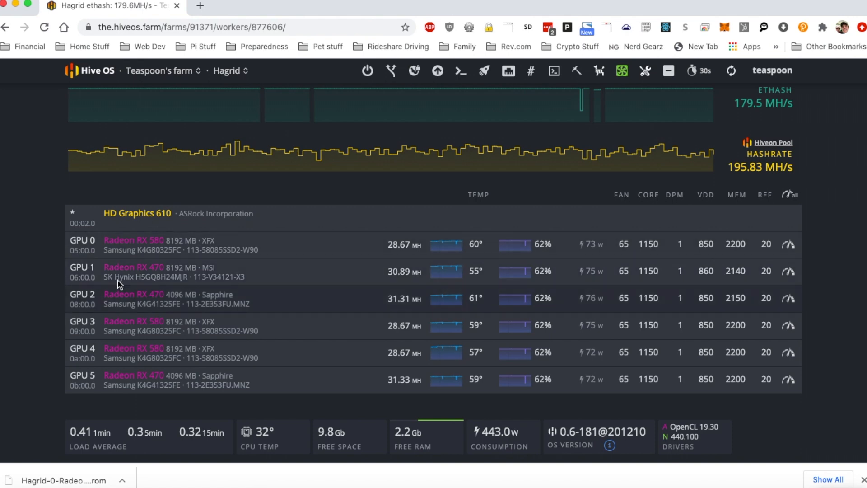
scroll(16, 232, down, 1)
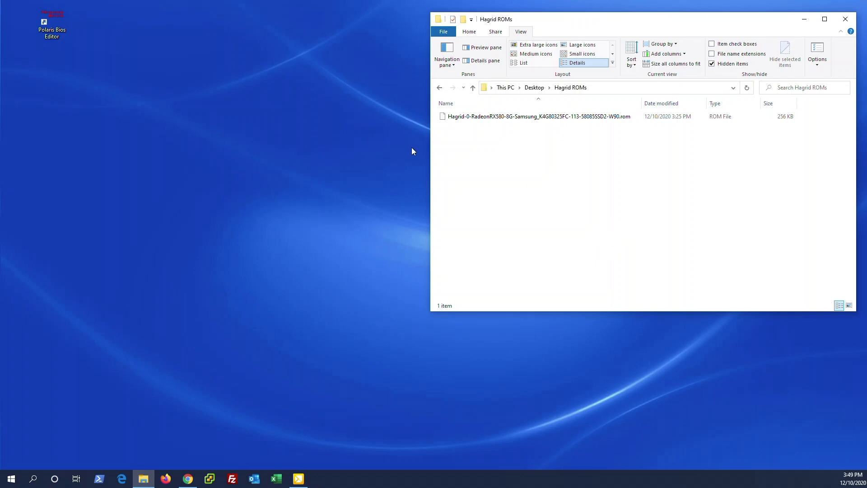
- Launch Polaris Bios Editor from the desktop
click(505, 120)
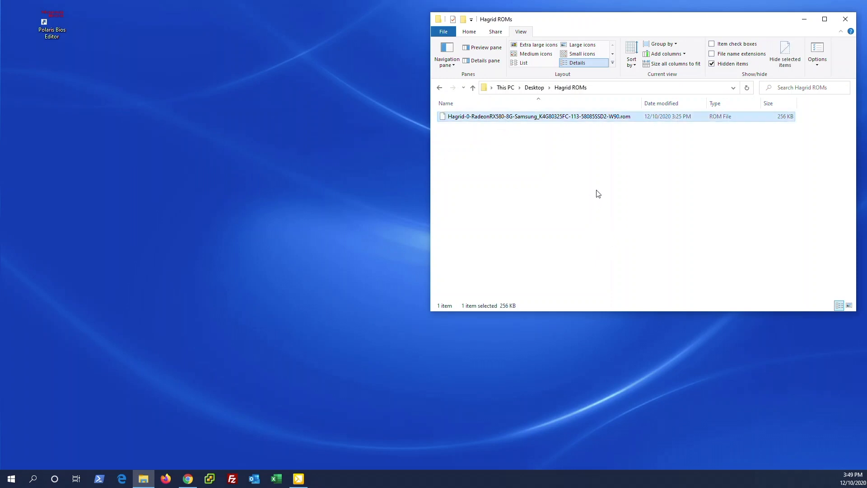
click(597, 194)
click(277, 120)
click(54, 27)
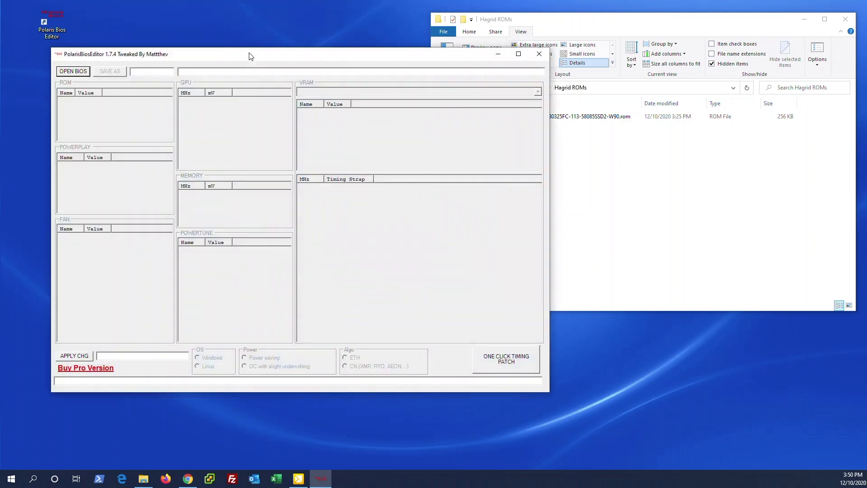
- Open the Hagrid-0-RadeonRX580 ROM from the Desktop's Hagrid ROMs folder in the editor
click(73, 72)
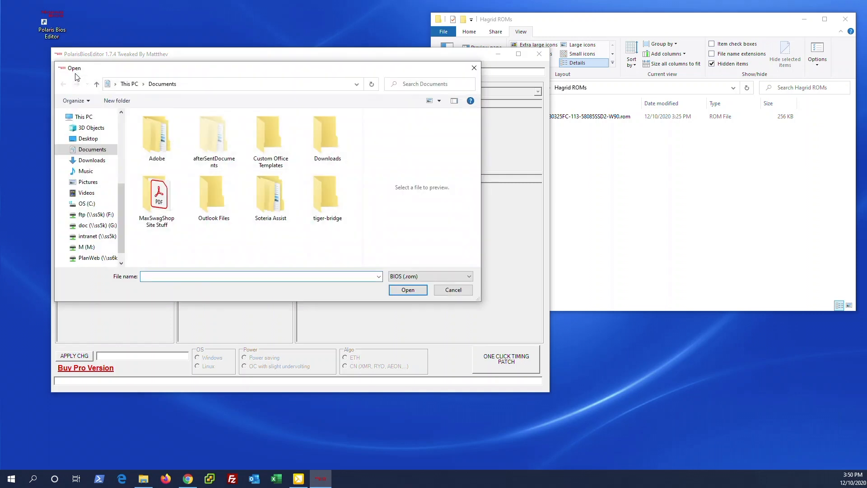
click(88, 138)
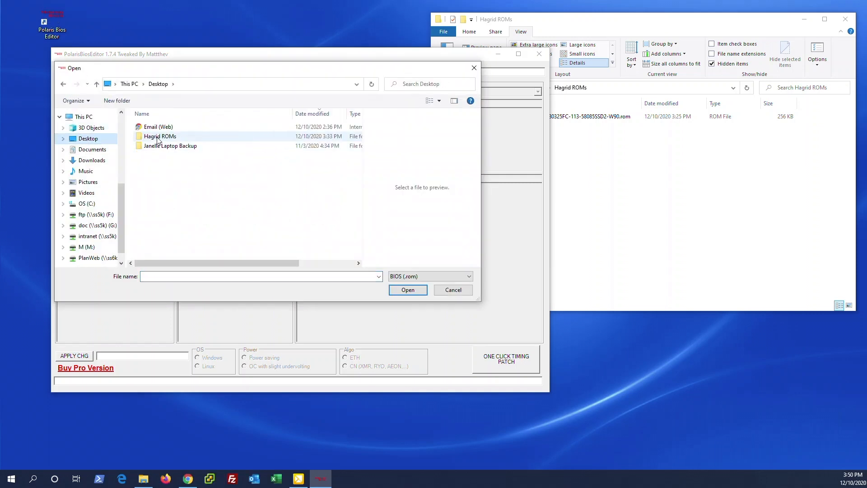
double_click(159, 137)
click(226, 130)
click(409, 289)
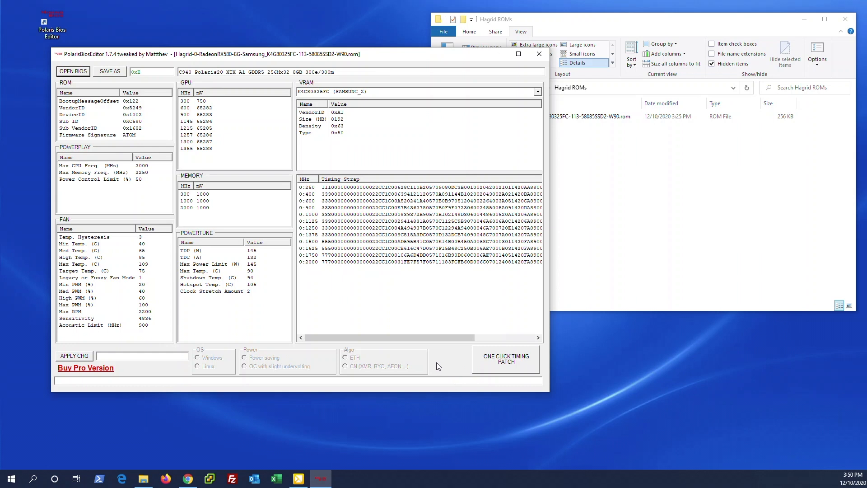
- Apply the one-click timing patch, accepting faster timings and declining the Pro version offer
click(489, 364)
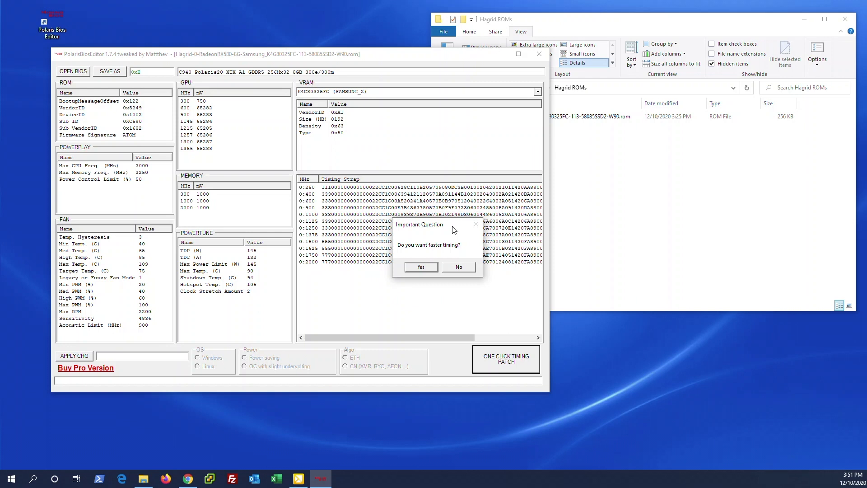
click(410, 267)
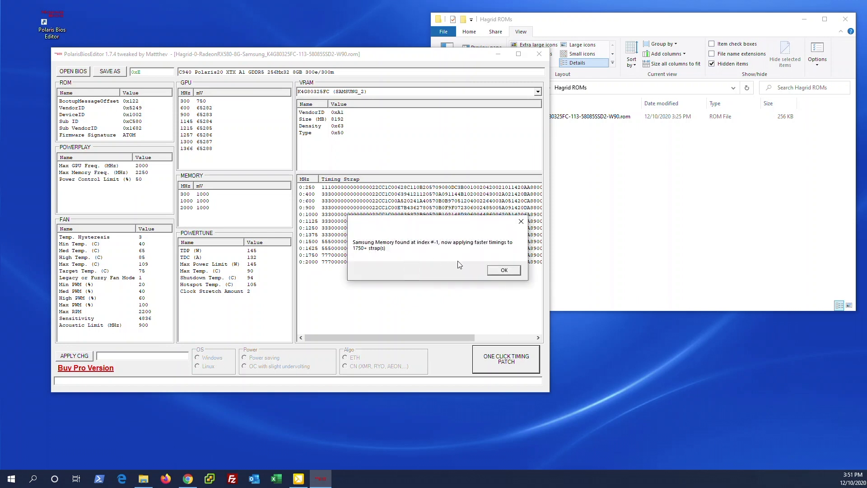
click(492, 271)
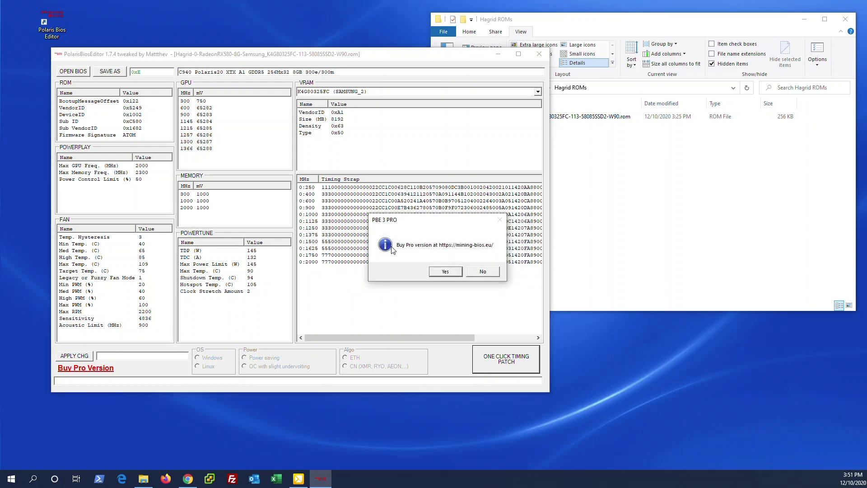
click(488, 271)
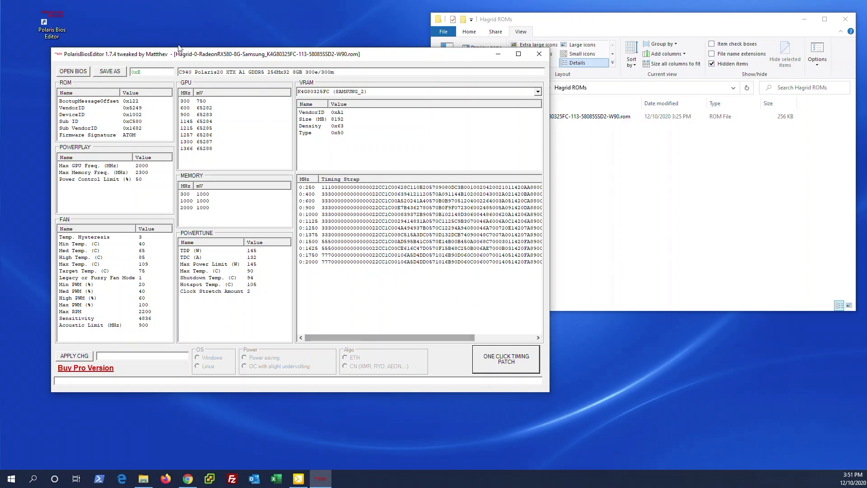
- Save the patched BIOS in the Hagrid ROMs folder as Hagrid-0-RadeonRX580-8G-ONECLICKMOD.rom
click(109, 73)
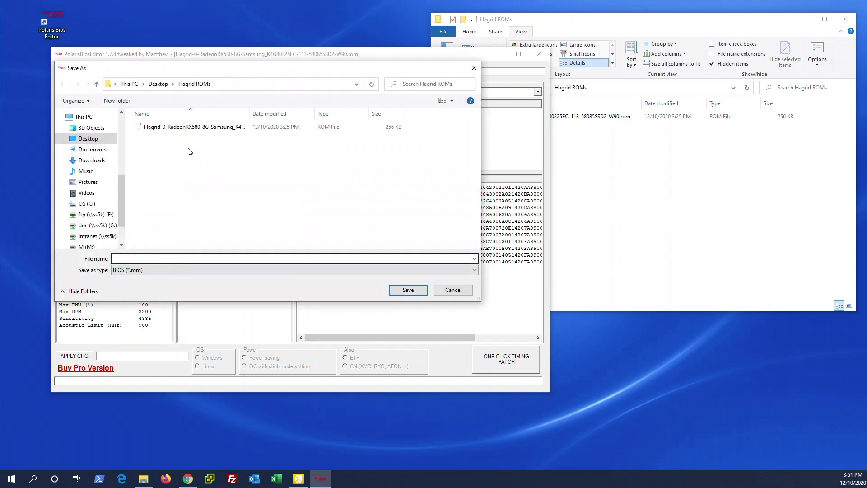
click(191, 131)
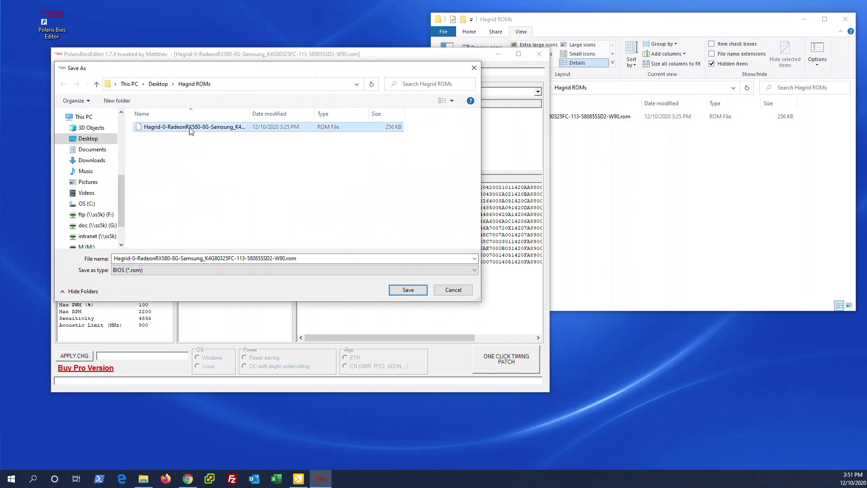
click(205, 259)
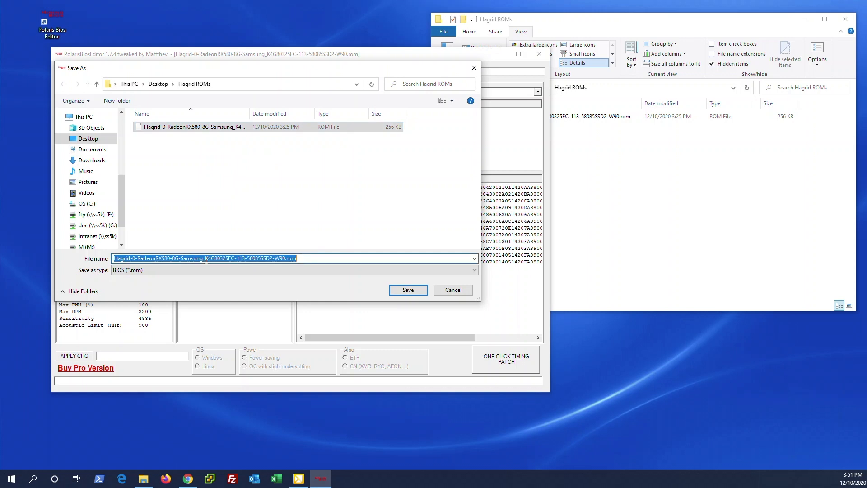
click(179, 259)
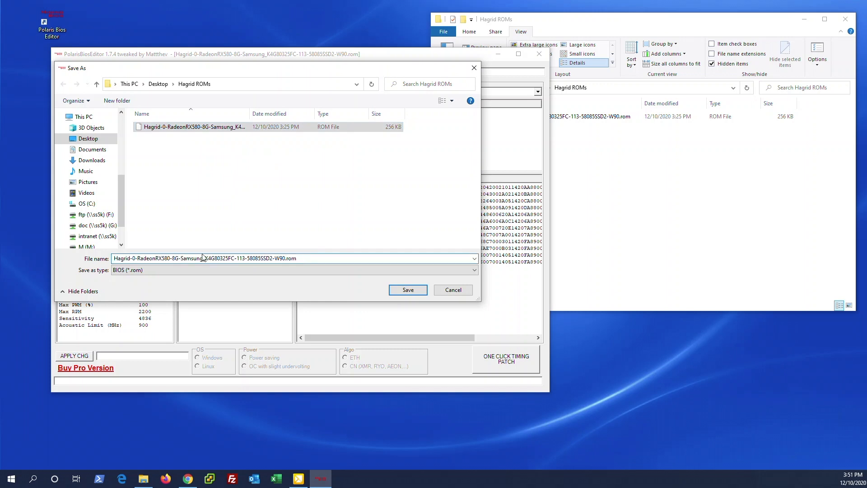
key(shift+End)
key(shift+Left)
key(shift+Left)
key(shift+Left)
key(shift+Left)
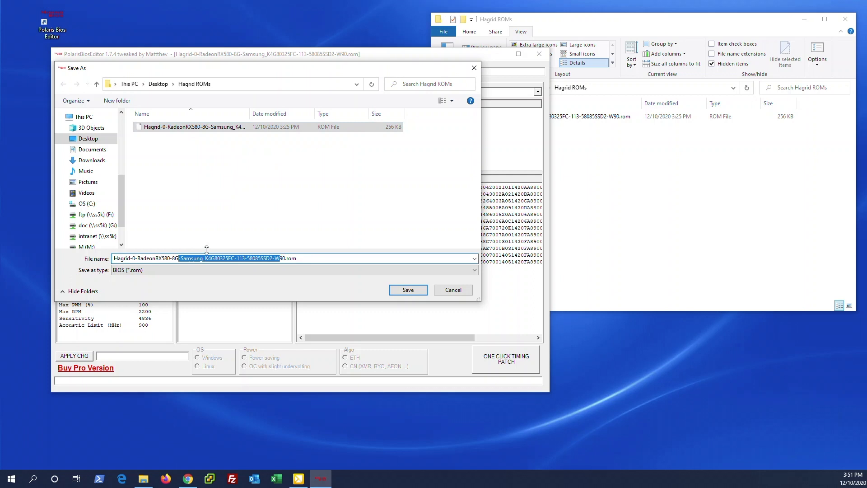
key(Delete)
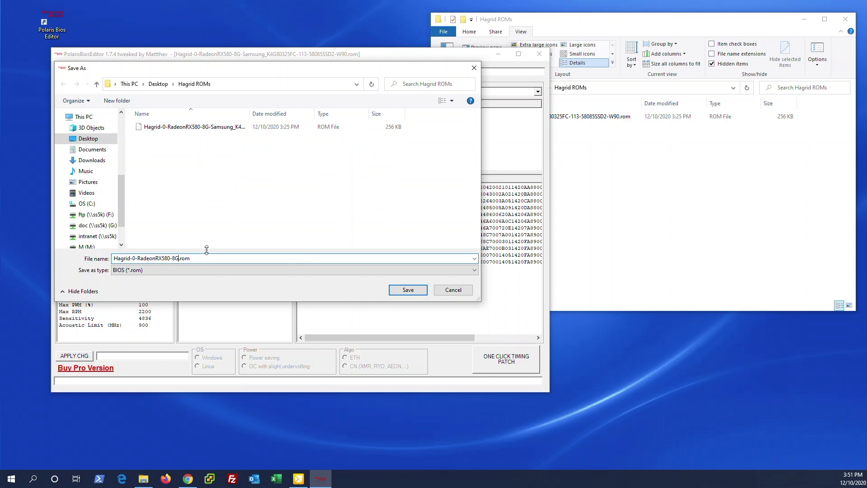
text(-ONECLICKMOD)
key(Return)
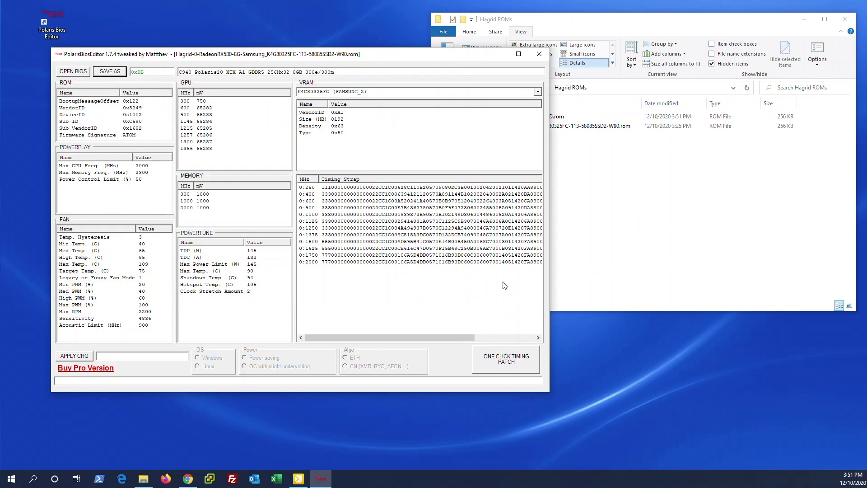
- Close the BIOS editor and check the new ROM file in the Hagrid ROMs folder
click(540, 54)
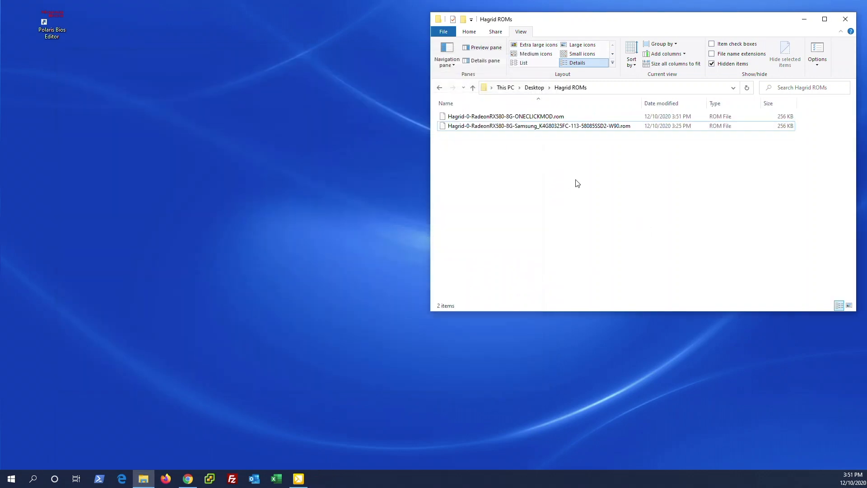
click(558, 116)
click(596, 161)
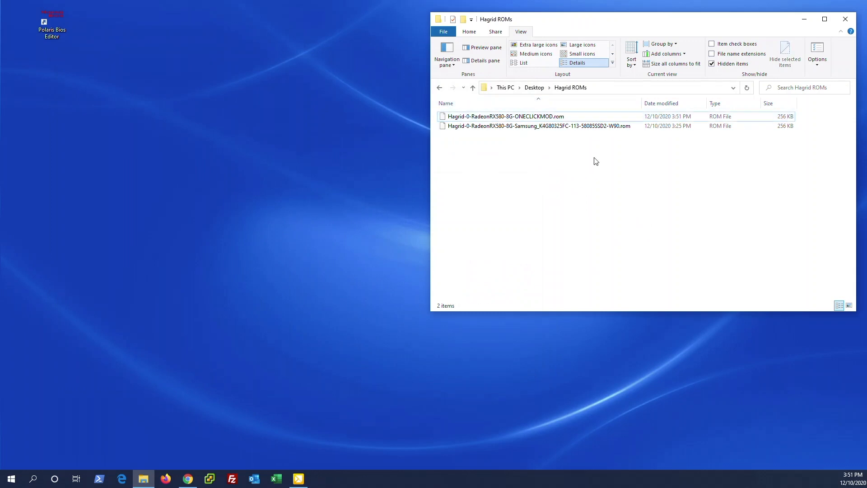
click(760, 118)
click(761, 149)
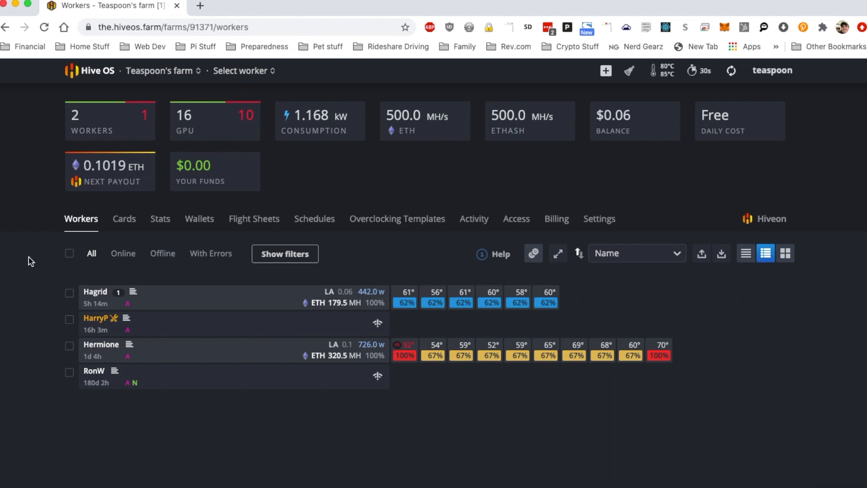
- Open the Add VBIOS upload dialog in Hive OS's VBIOS ROM Storage under Cards
click(124, 223)
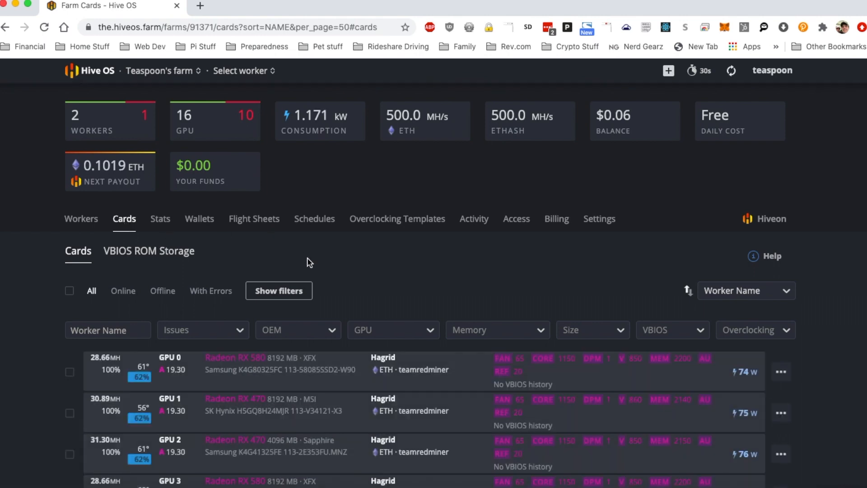
click(130, 254)
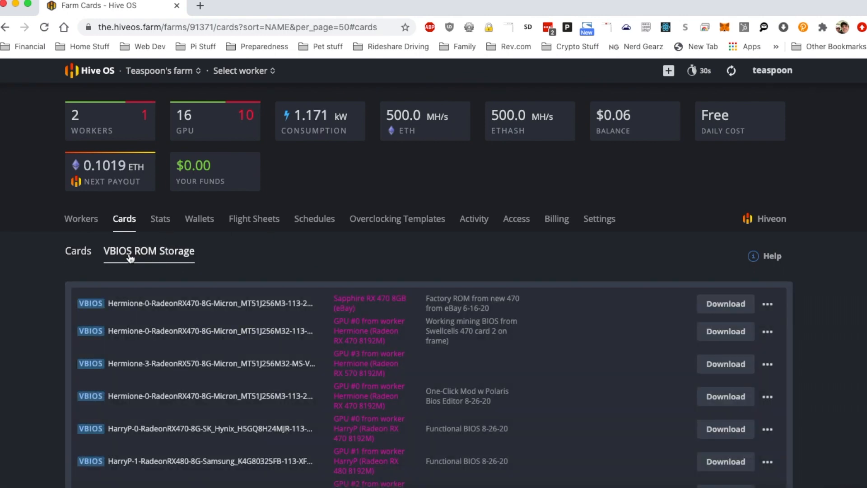
scroll(833, 288, down, 10)
scroll(833, 288, down, 15)
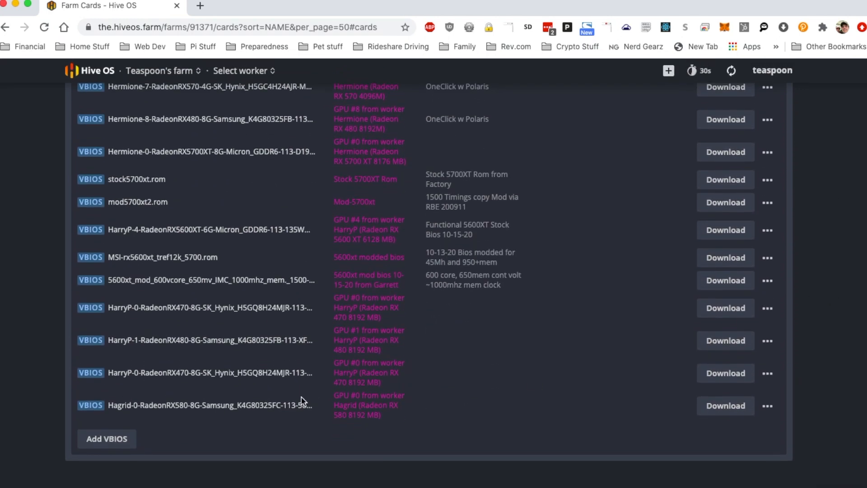
click(103, 444)
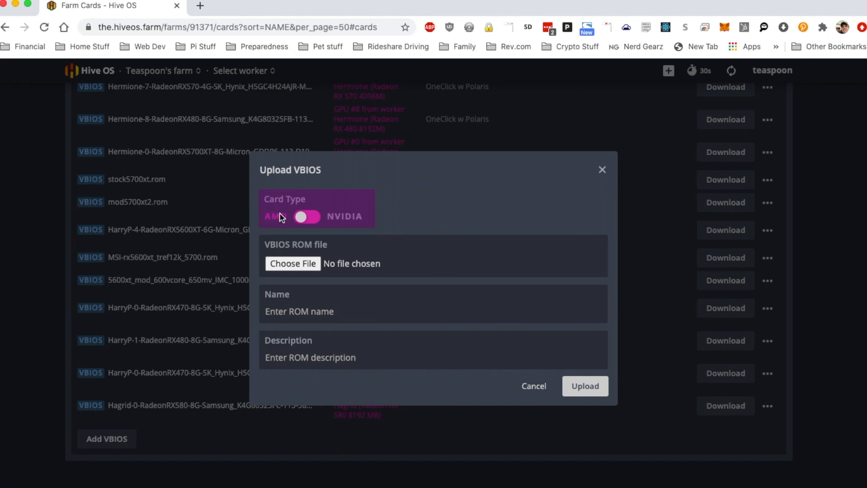
- Choose Hagrid-0-RadeonRX580-8G-ONECLICKMOD.rom from the Downloads Hagrid ROMs folder as the VBIOS ROM file
click(296, 262)
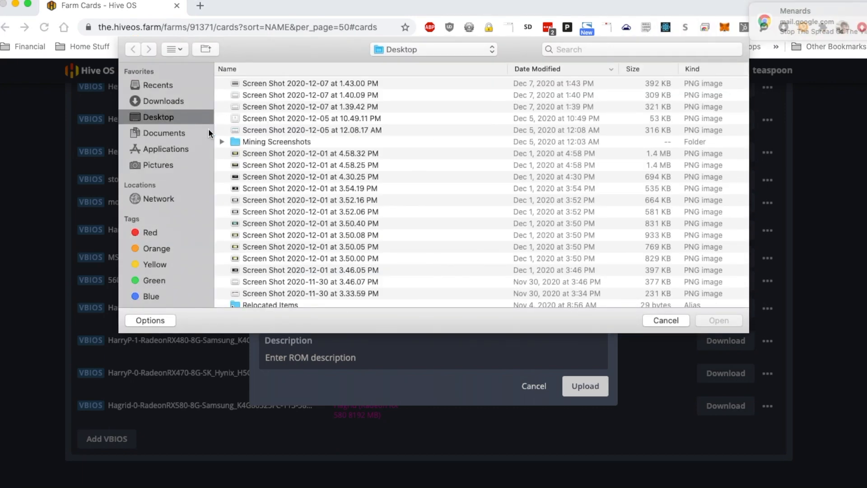
click(178, 100)
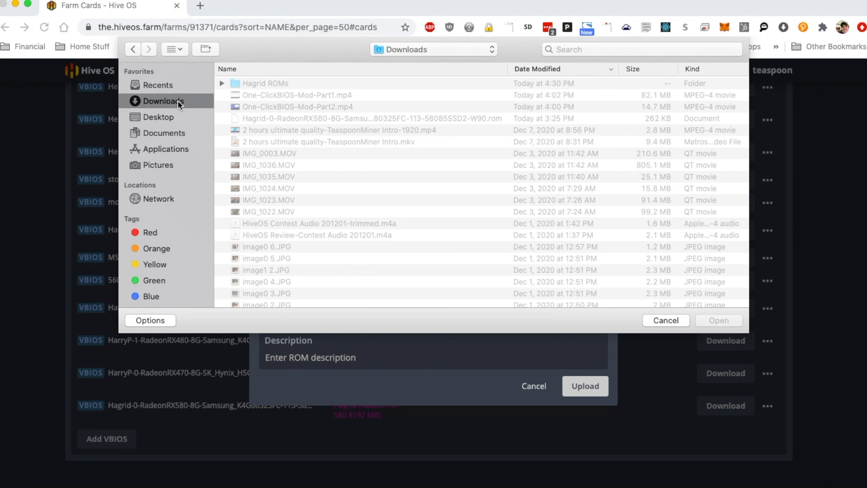
click(323, 82)
double_click(323, 83)
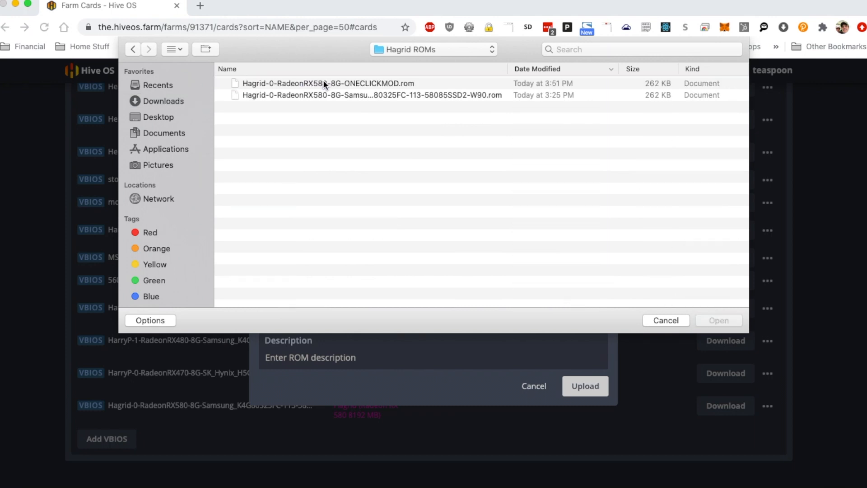
click(434, 83)
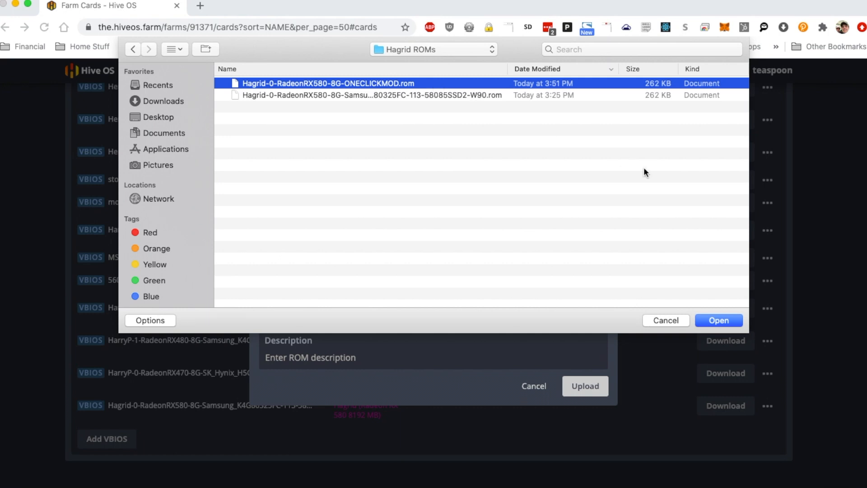
click(719, 320)
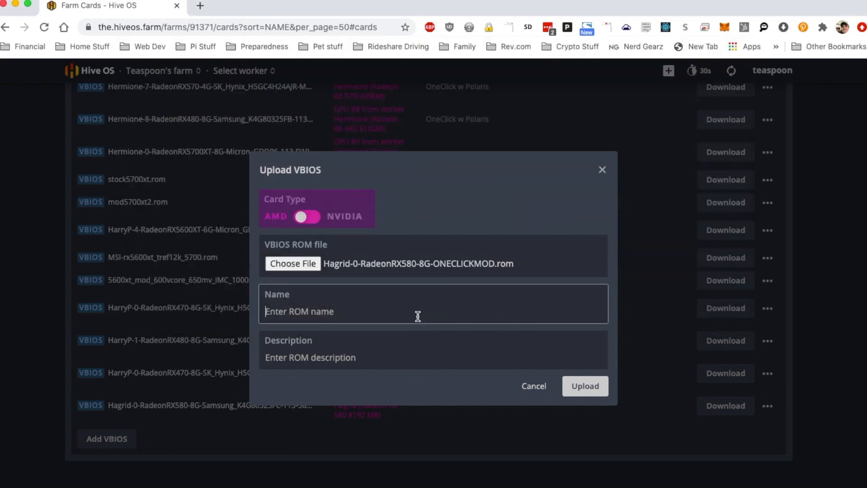
- Name the uploaded ROM Hagrid-GPU0-580-OneClickMod
text(Hg)
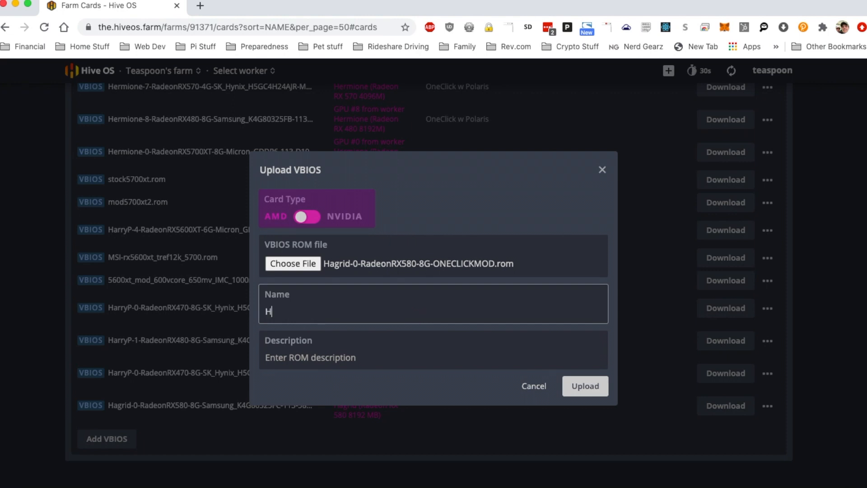
key(BackSpace)
key(BackSpace)
text(Hagrid)
text(-580)
key(BackSpace)
key(BackSpace)
text(GPU0-580)
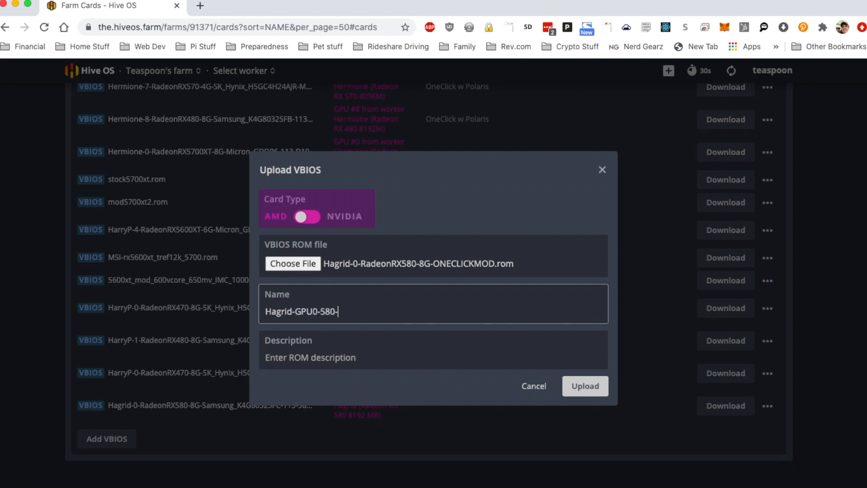
text(-OneCliCk)
key(BackSpace)
key(BackSpace)
text(ckMod)
- Enter the description PBE OneClickMod - 12/10/20 and upload the VBIOS
key(Tab)
text(C)
key(BackSpace)
text(PBE OneClickM)
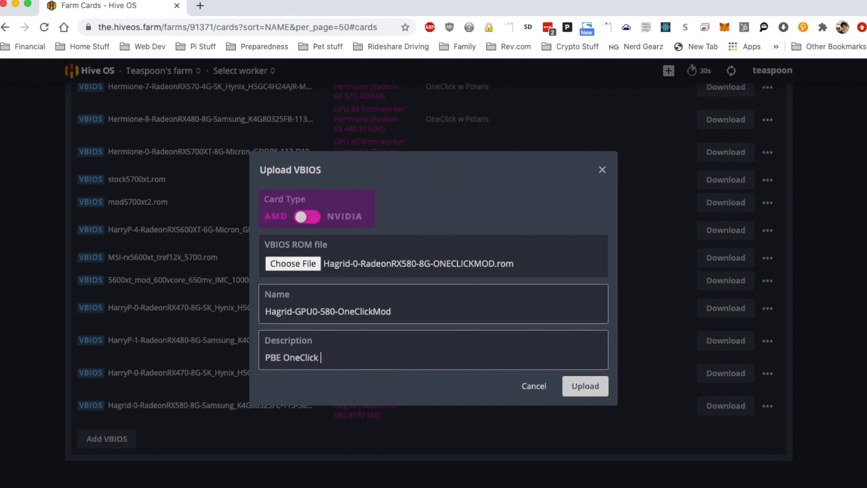
text(od - 12/10/20)
click(588, 388)
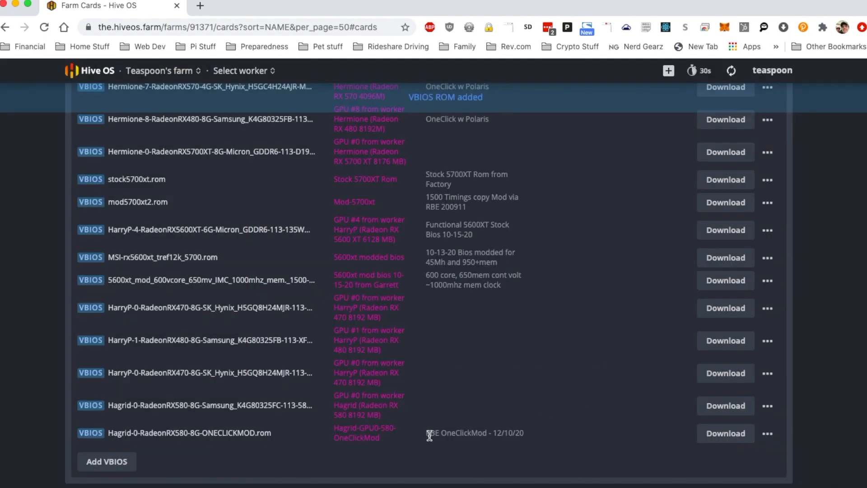
- Open the Select VBIOS dialog for Hagrid's GPU 0 in the Cards list
triple_click(542, 431)
click(535, 439)
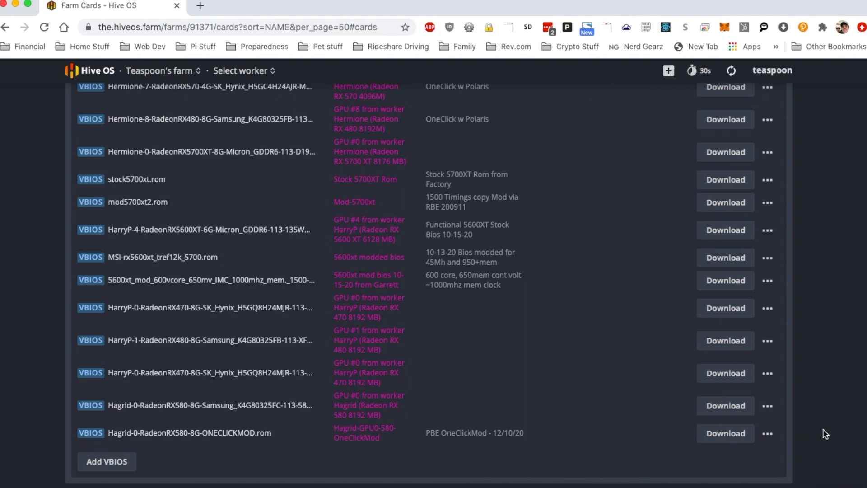
scroll(825, 433, up, 20)
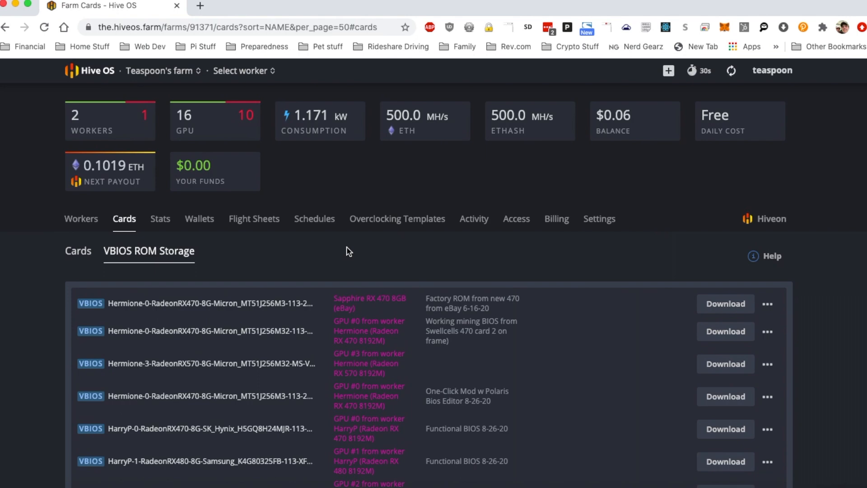
click(76, 251)
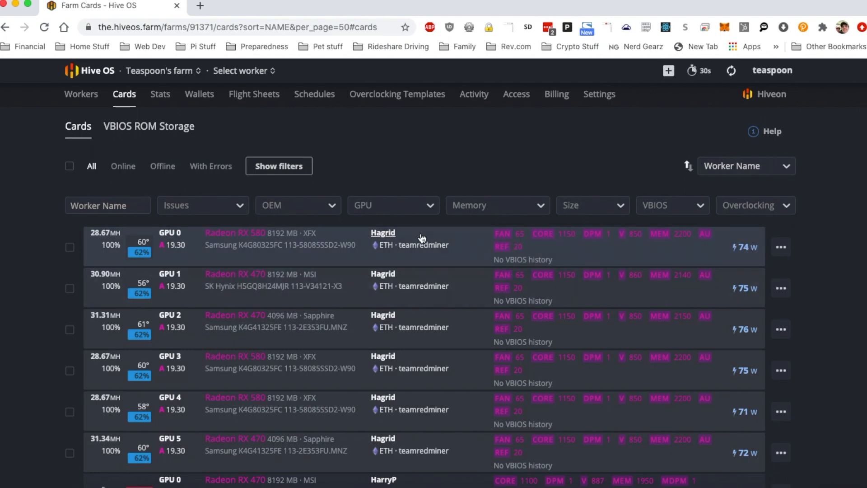
click(781, 249)
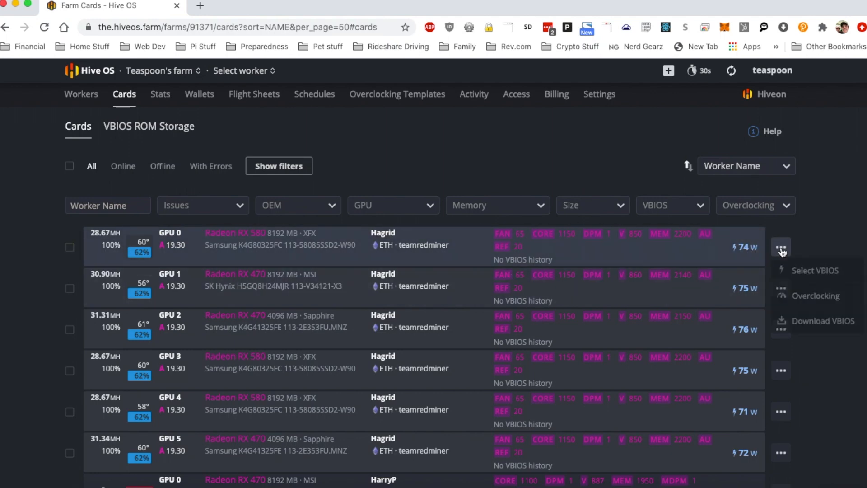
click(812, 272)
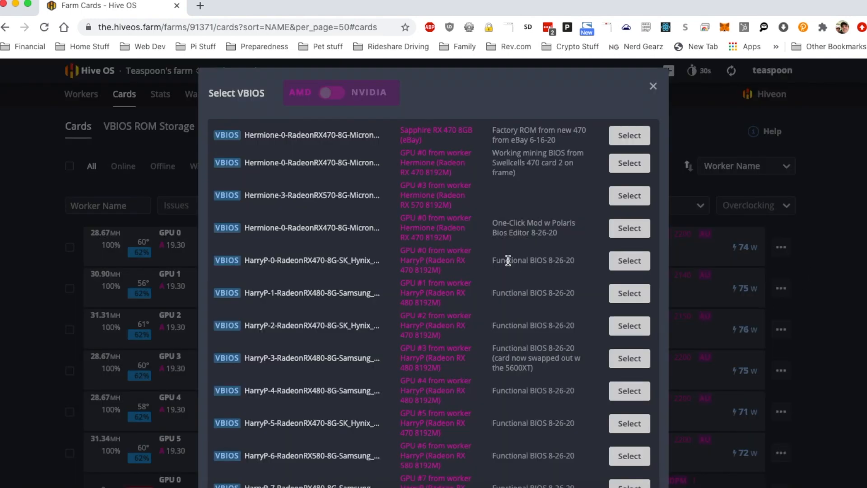
- Pick the Hagrid-GPU0-580-OneClickMod ROM for flashing, leaving Reboot after flash switched off
scroll(471, 227, down, 20)
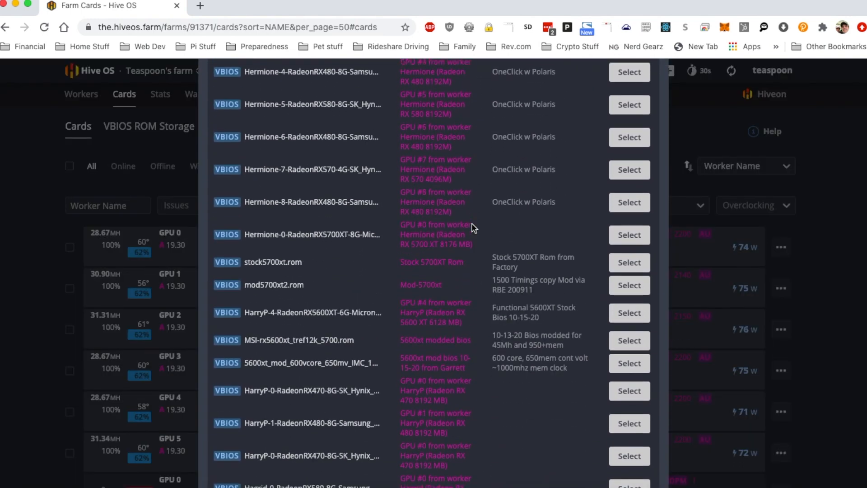
scroll(473, 227, down, 1)
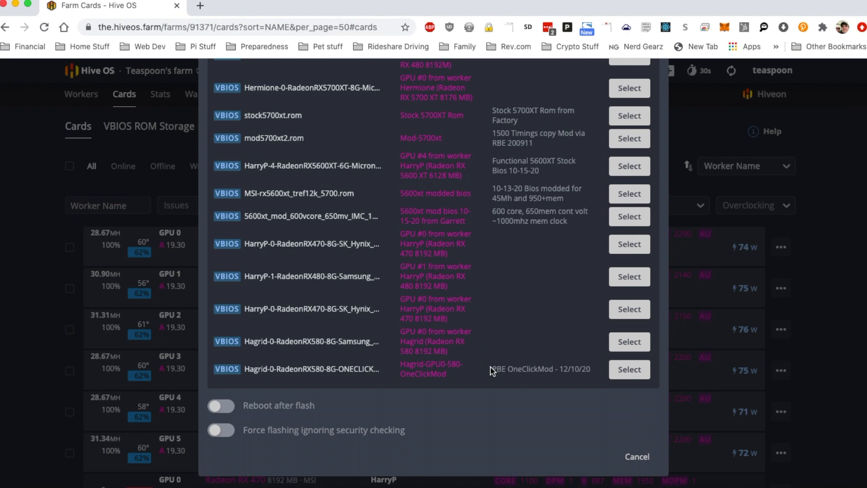
drag(492, 369, 552, 369)
click(536, 368)
click(227, 409)
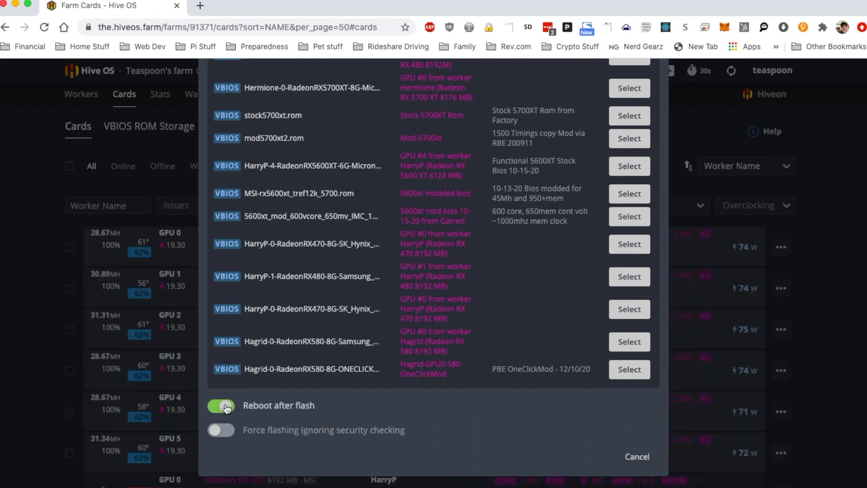
click(220, 410)
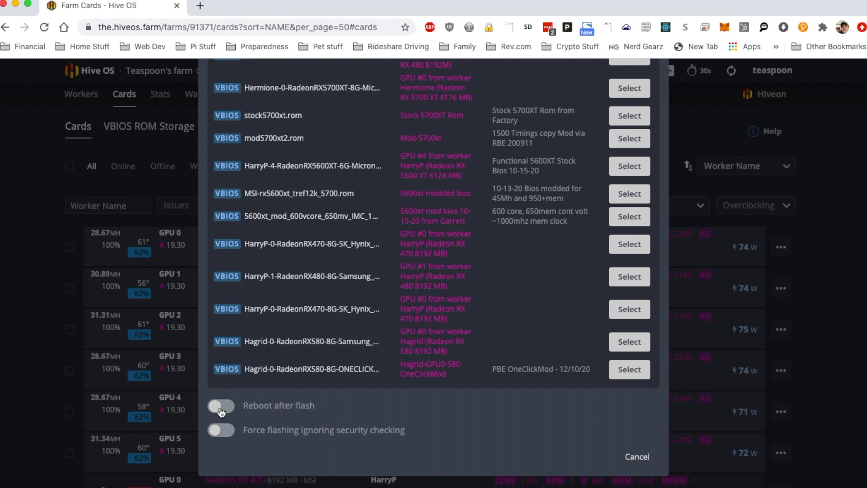
click(637, 370)
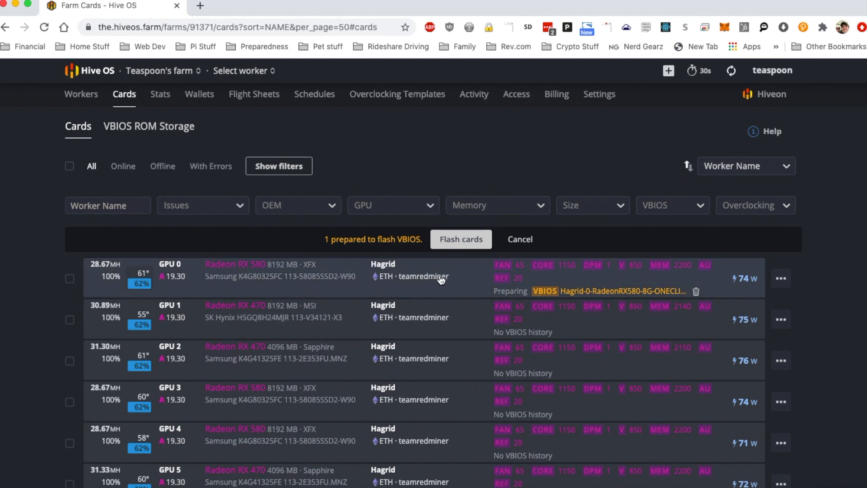
- Select Hagrid's GPU 0 card and flash the prepared VBIOS to it
click(69, 278)
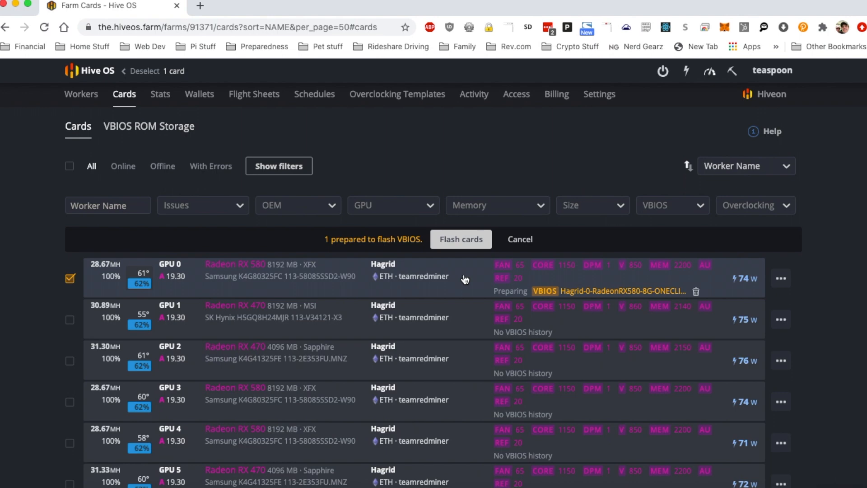
click(462, 242)
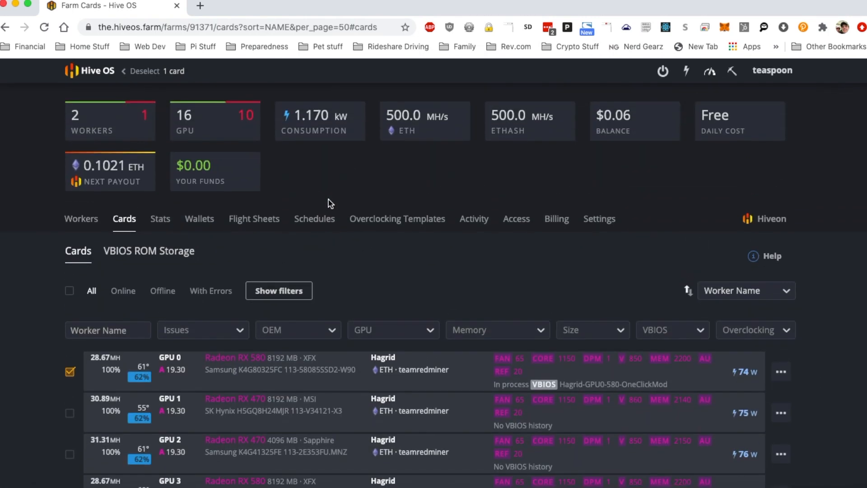
- Open the Hagrid worker's overview page from the worker selector
click(70, 222)
click(259, 72)
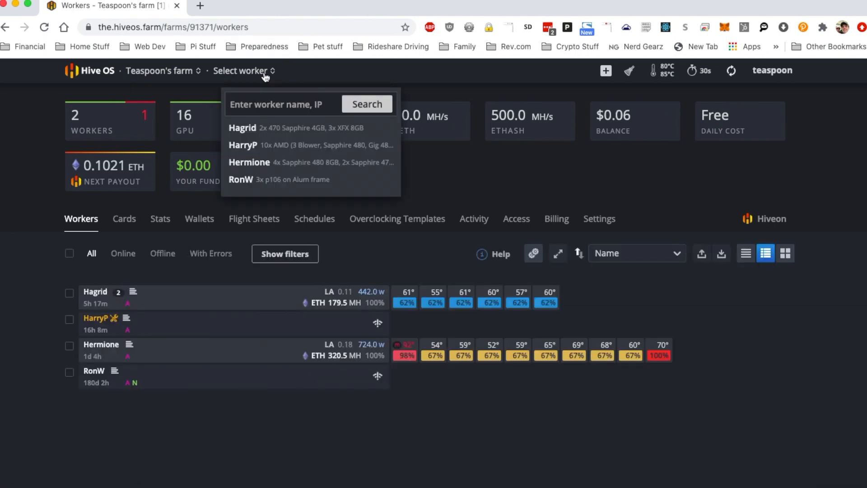
click(245, 130)
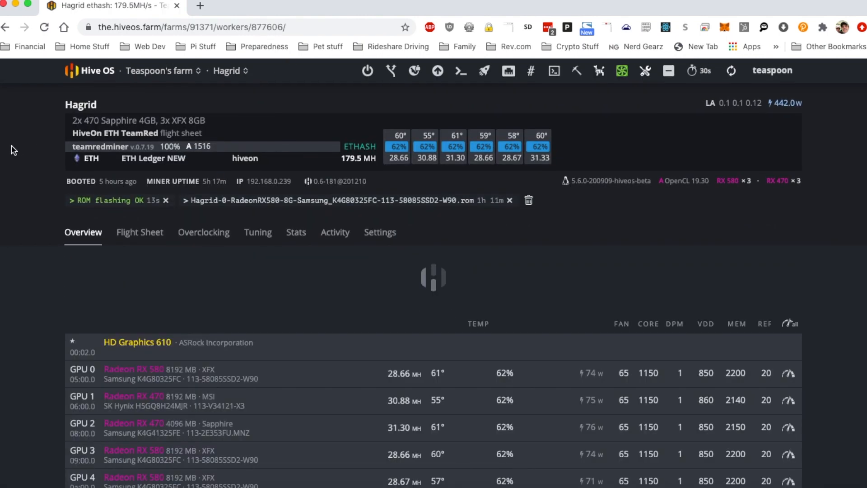
- Open and read through the ROM flashing log for card 0, then close it
scroll(5, 196, down, 2)
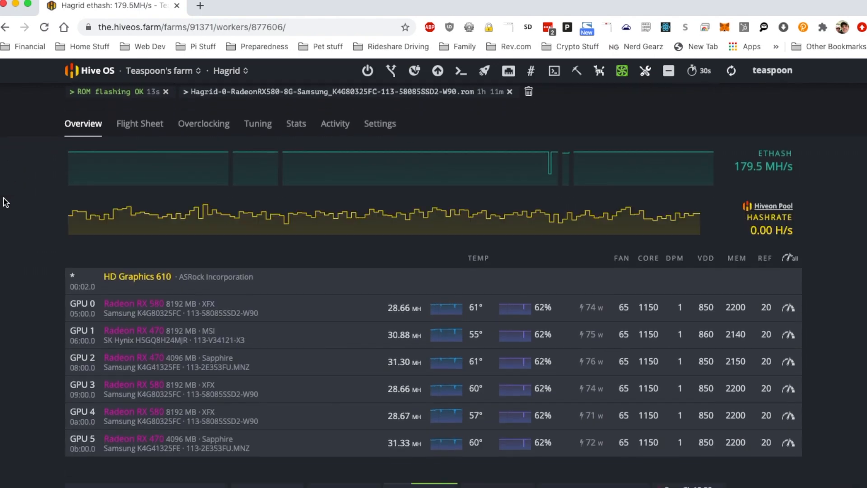
click(94, 92)
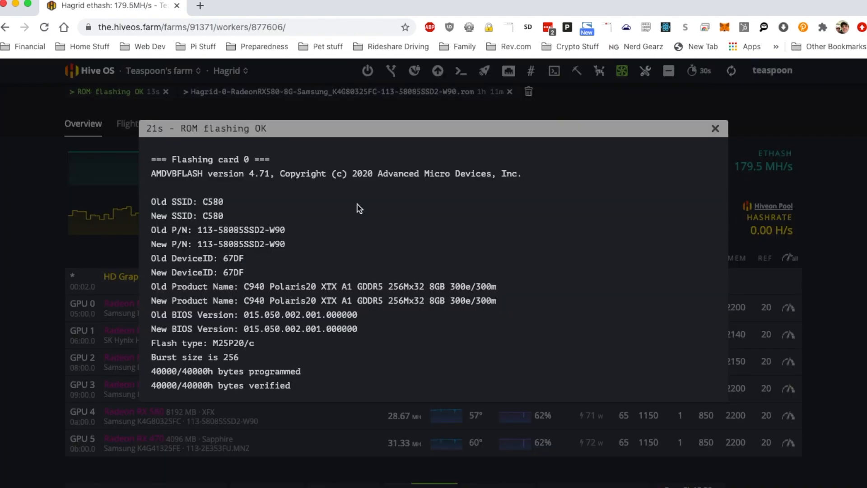
scroll(519, 251, down, 1)
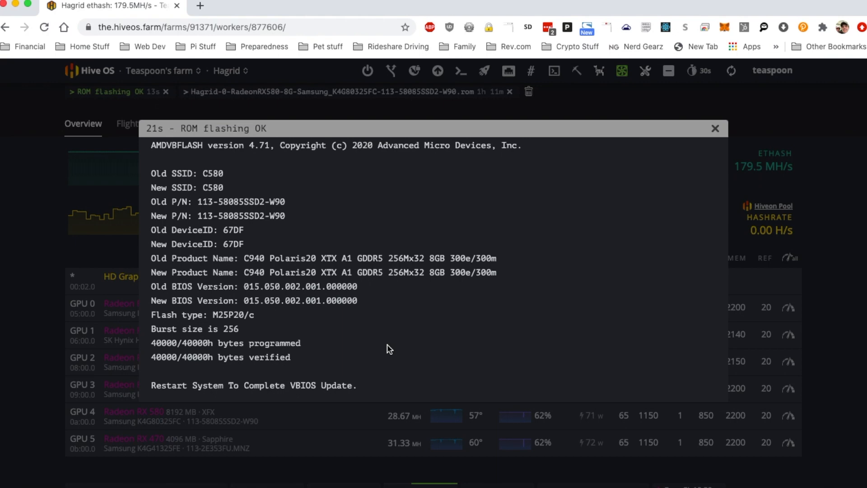
scroll(389, 348, up, 2)
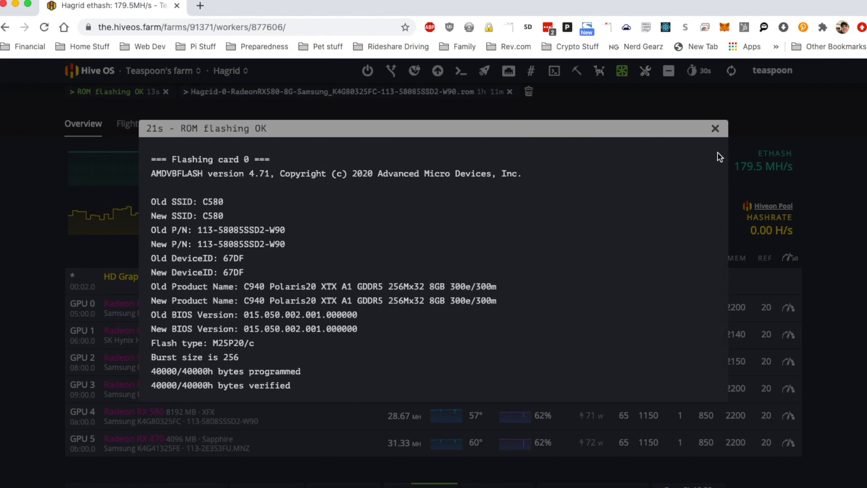
click(715, 129)
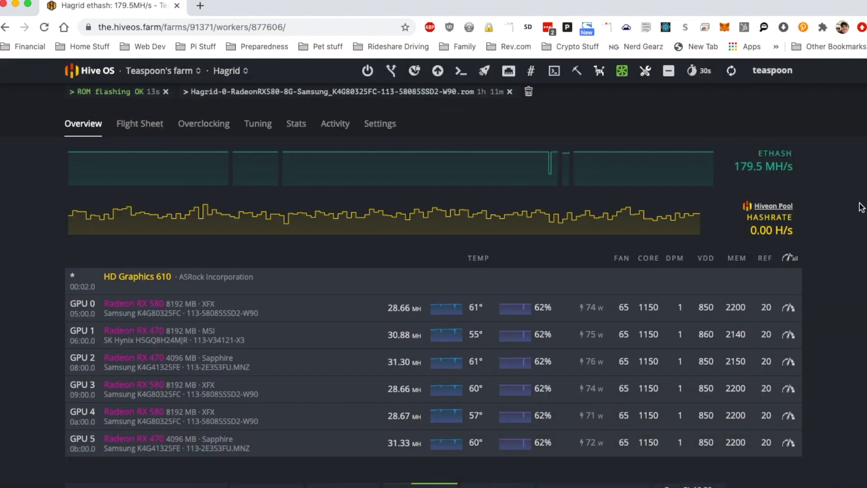
- Reboot the Hagrid worker
scroll(677, 171, up, 1)
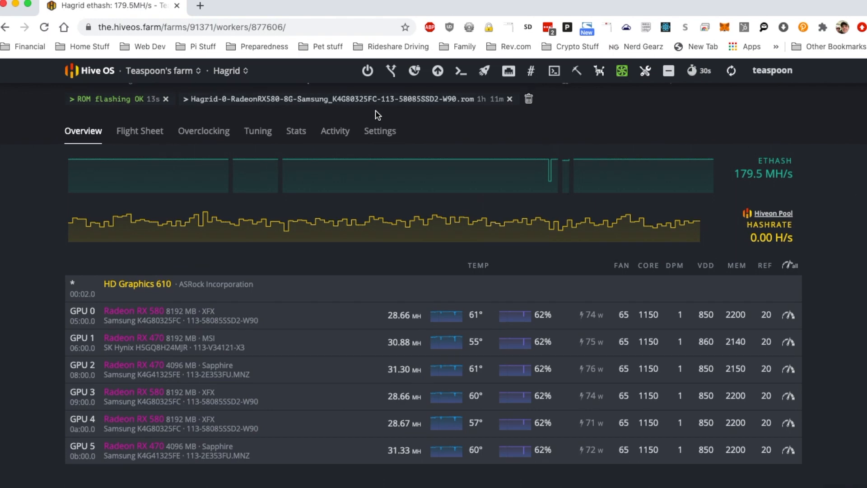
click(367, 71)
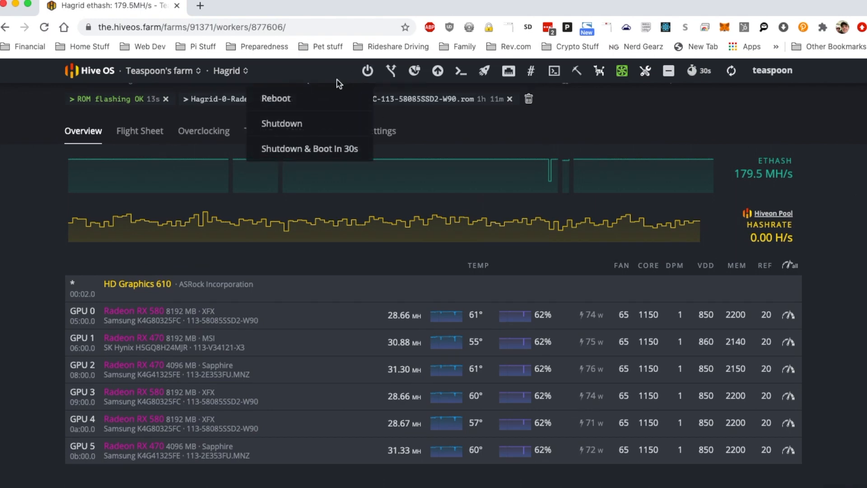
click(317, 98)
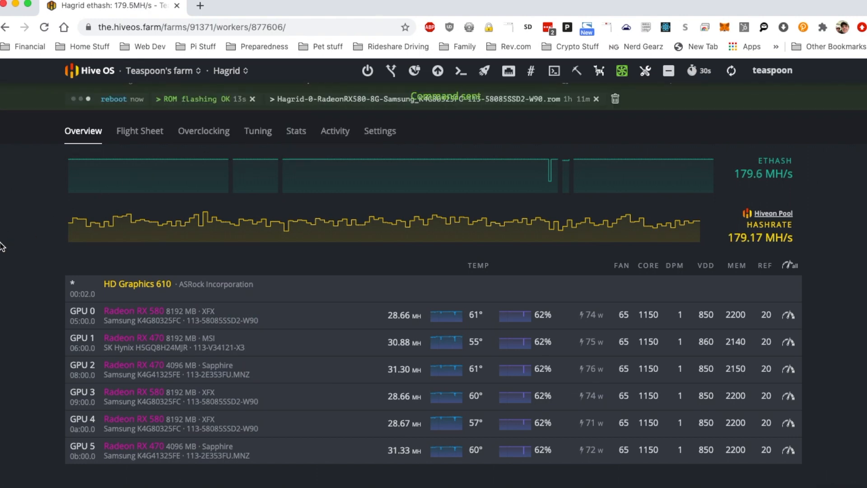
- Reload the Hagrid worker page and refresh its stats after the reboot
scroll(836, 159, up, 3)
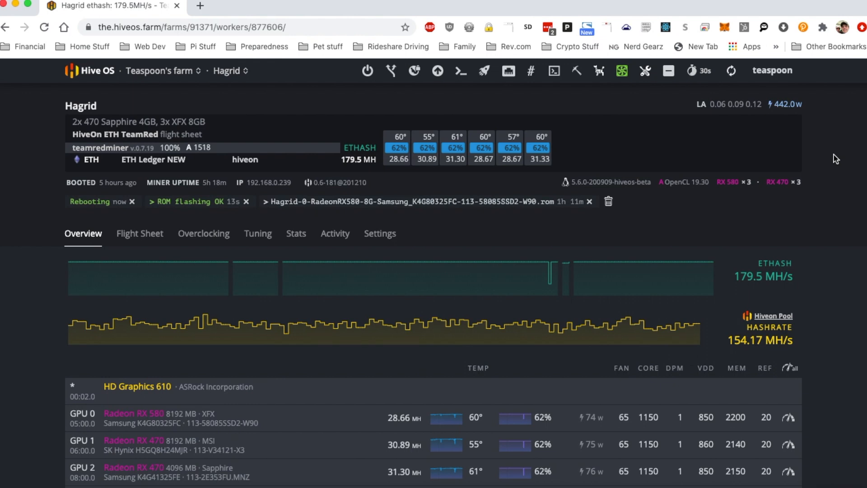
click(44, 26)
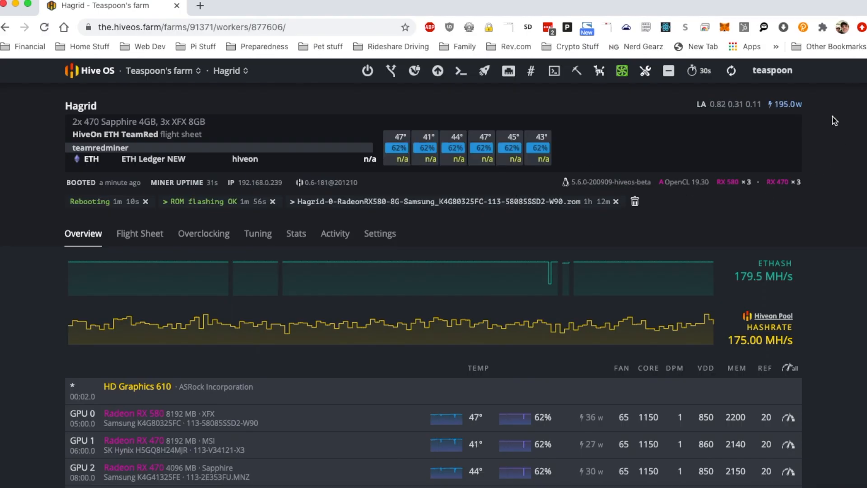
click(732, 72)
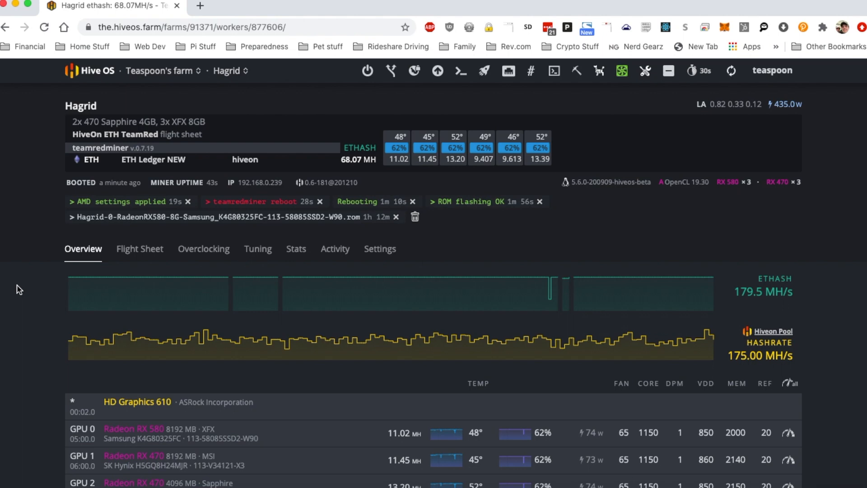
- Review the teamredminer reboot log and the AMD settings applied log, closing each
click(247, 199)
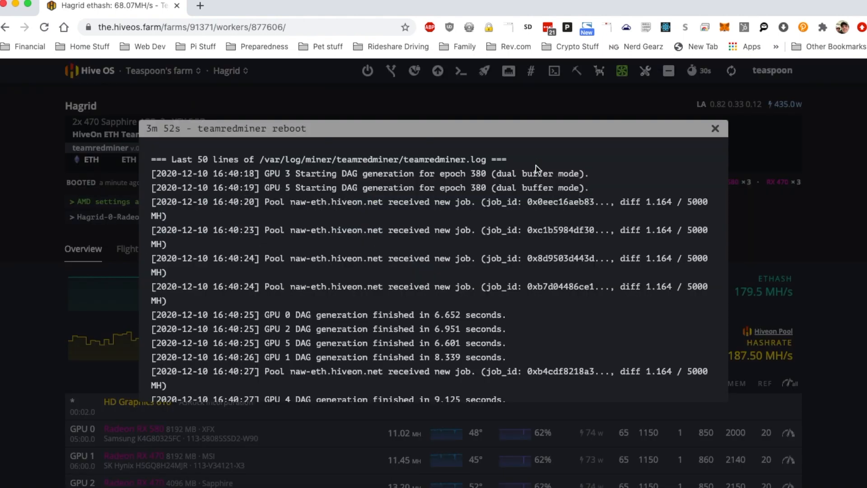
scroll(648, 304, down, 10)
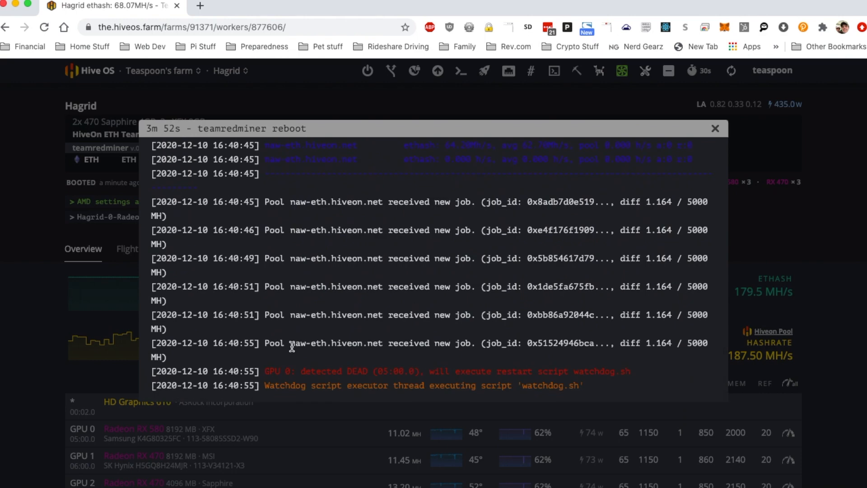
click(714, 129)
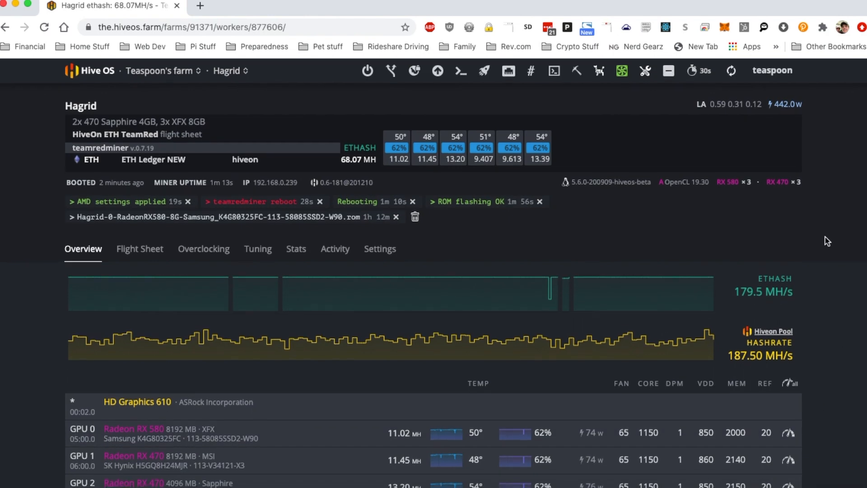
click(125, 204)
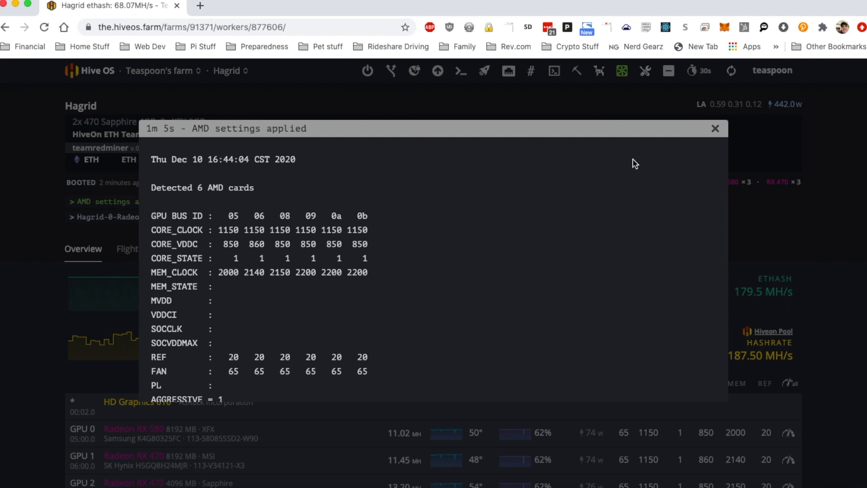
click(714, 130)
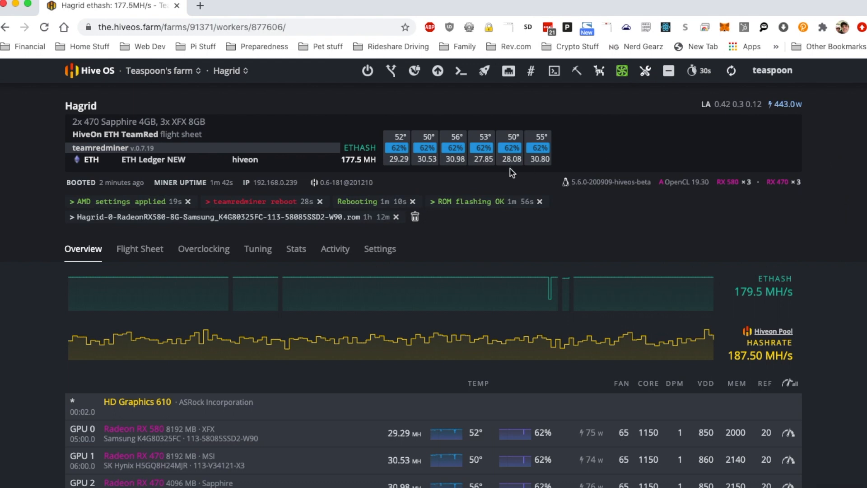
drag(387, 433, 410, 432)
click(411, 432)
drag(586, 432, 592, 433)
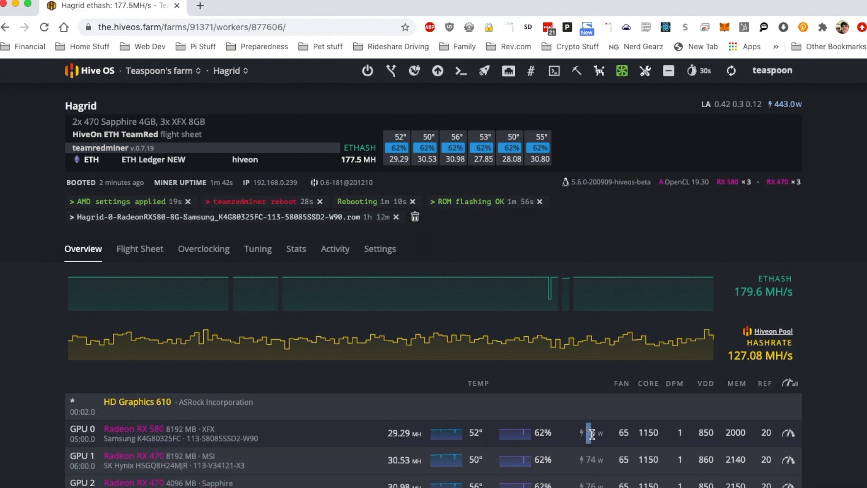
click(835, 428)
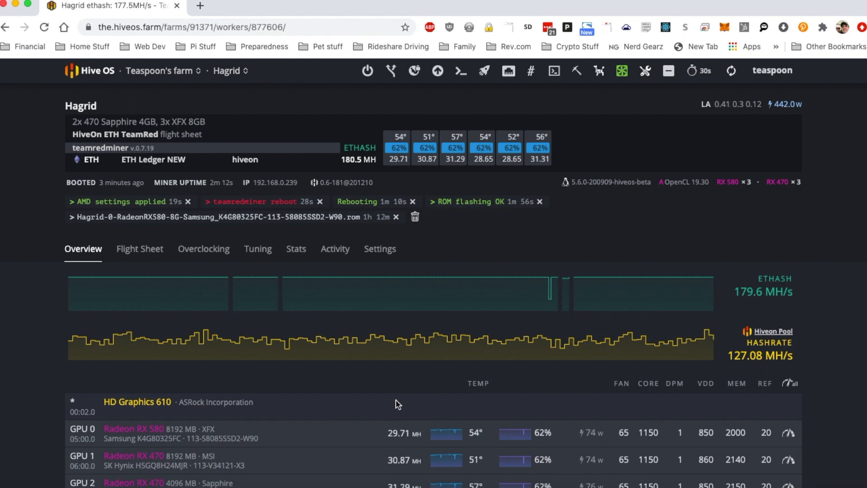
- Set GPU 0's memory clock to 2100 MHz in its overclock config and apply it
scroll(816, 413, down, 2)
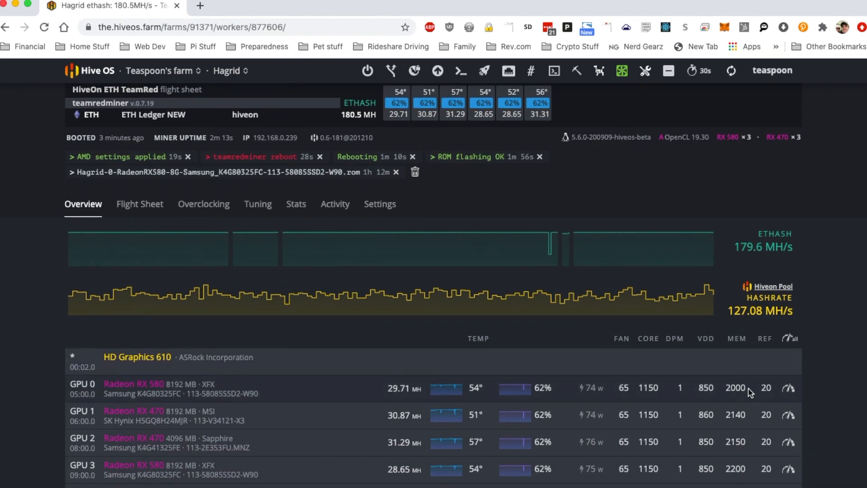
click(788, 387)
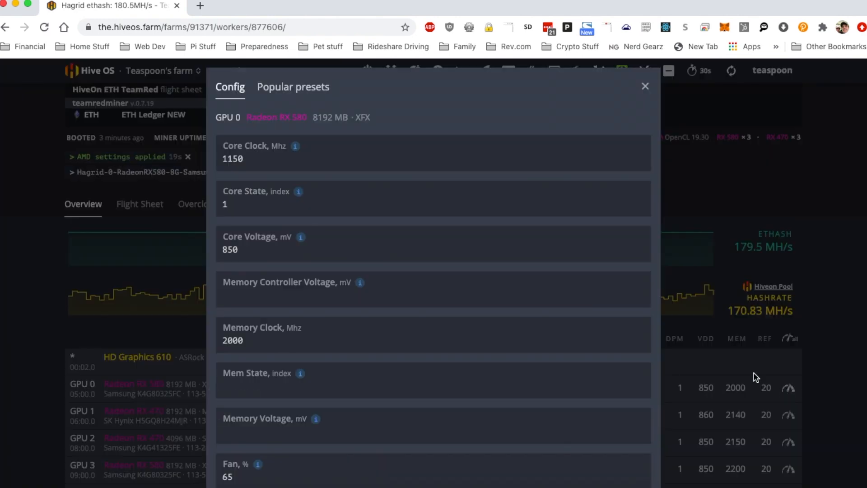
double_click(472, 340)
text(2100)
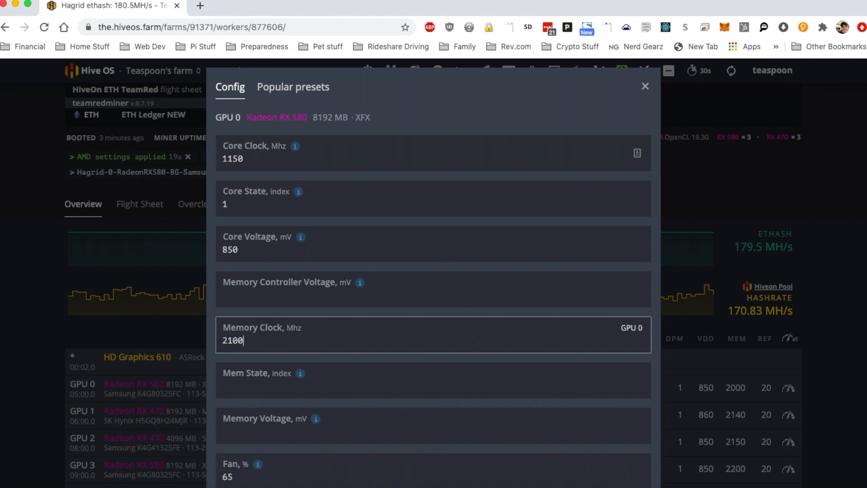
scroll(547, 319, down, 5)
click(631, 457)
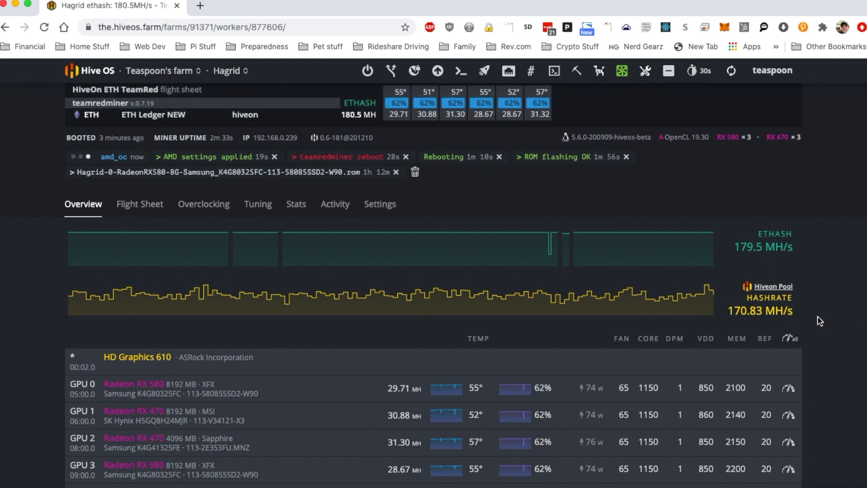
- Refresh the Hagrid worker page to check the GPU hashrates
scroll(820, 320, down, 3)
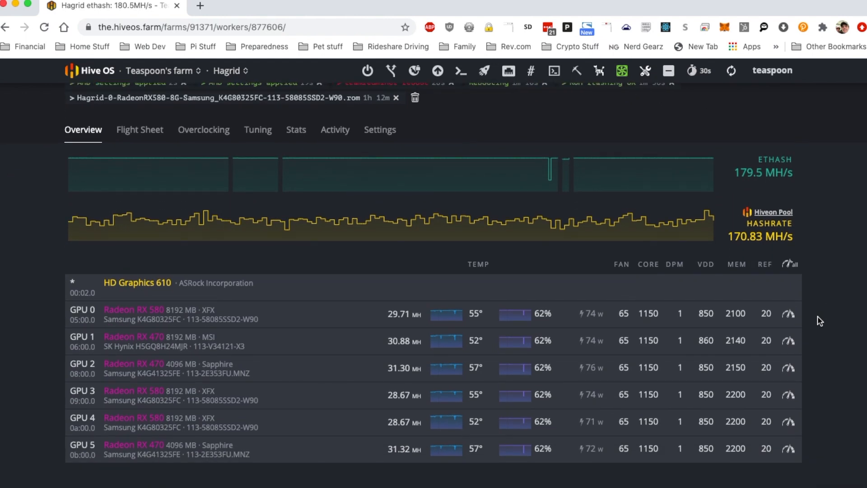
scroll(819, 320, up, 5)
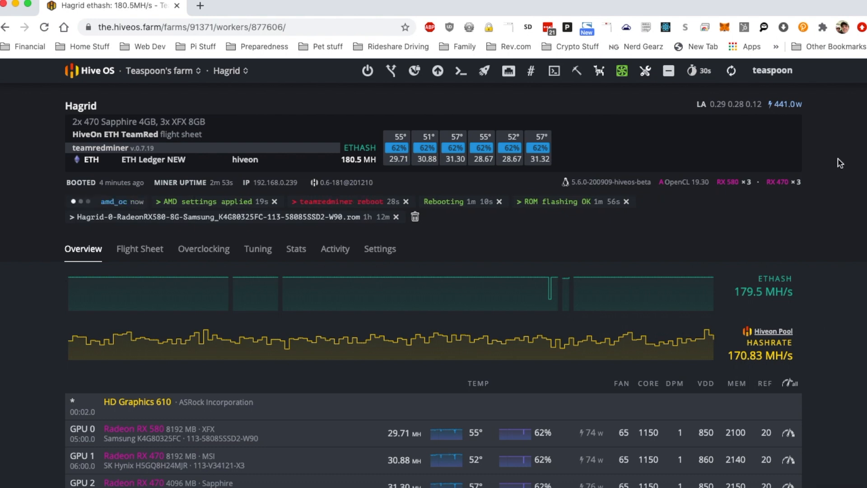
click(732, 70)
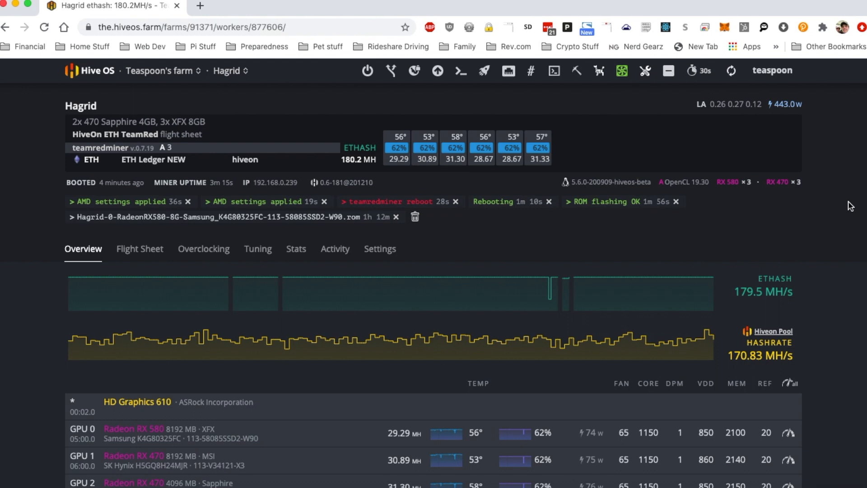
click(732, 72)
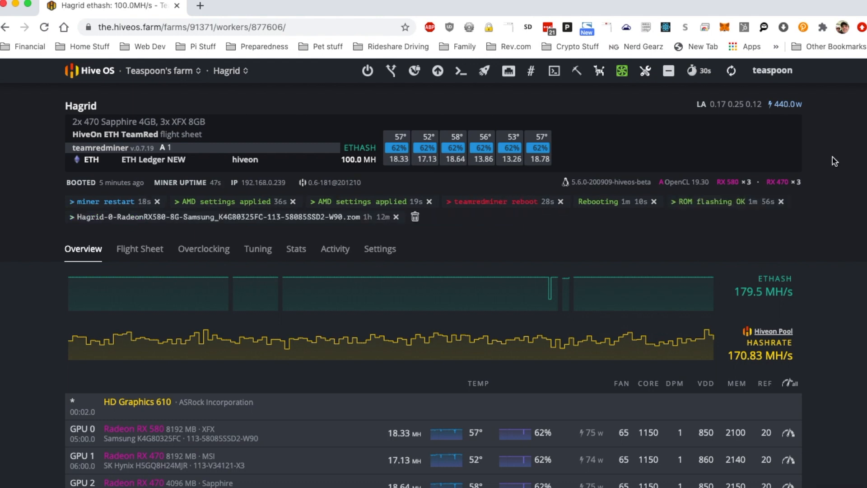
- Refresh the worker stats and review the per-GPU hashrates in the GPU list
click(731, 73)
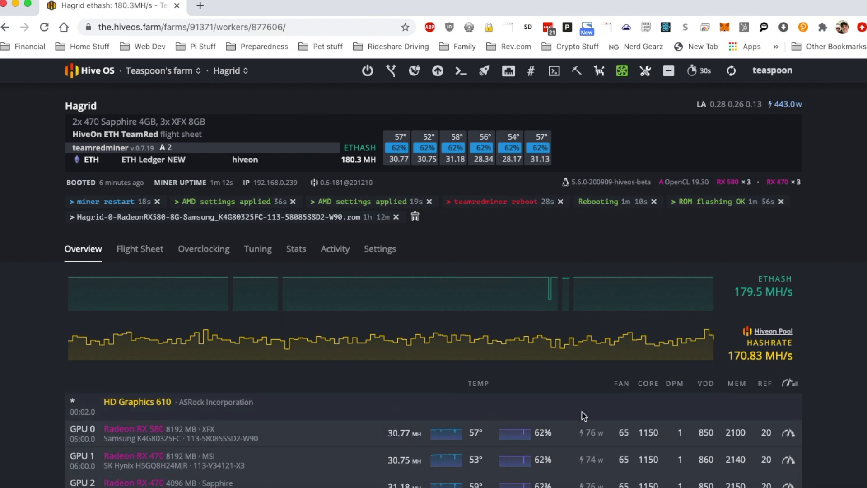
scroll(845, 321, down, 3)
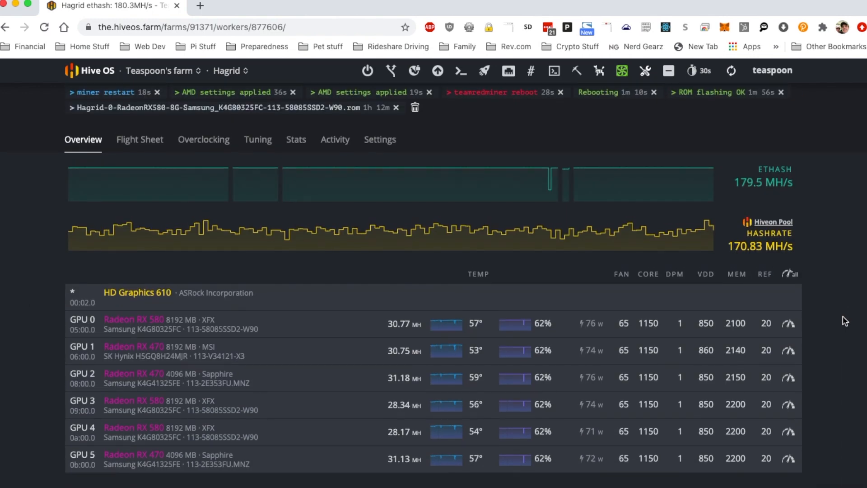
scroll(845, 321, up, 1)
- Set GPU 0's memory clock to 2150 MHz in its overclock config and apply it
click(788, 342)
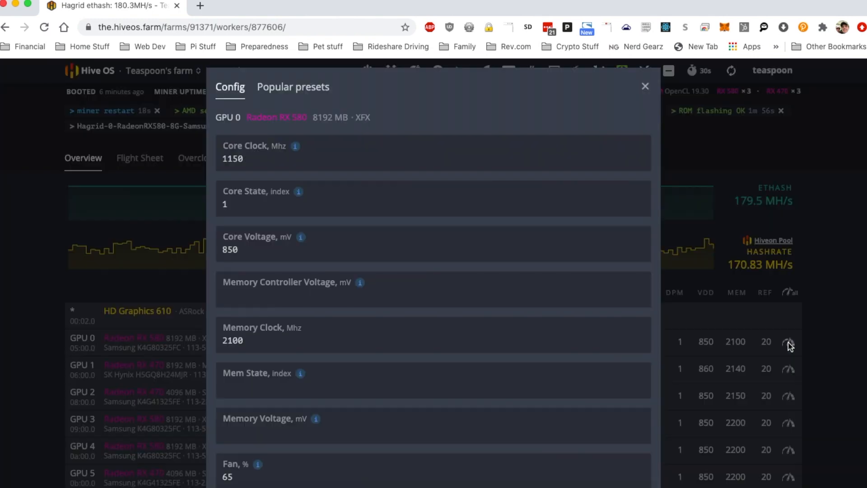
click(421, 346)
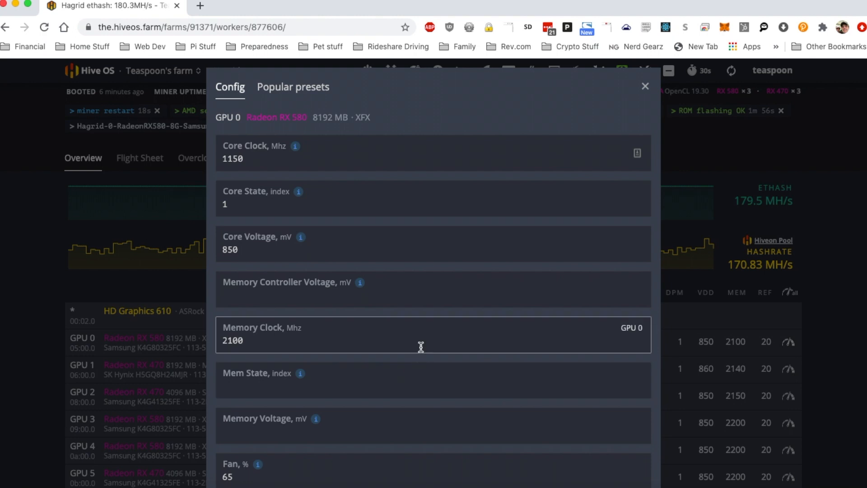
key(BackSpace)
key(BackSpace)
text(50)
scroll(461, 358, down, 1)
scroll(462, 361, down, 5)
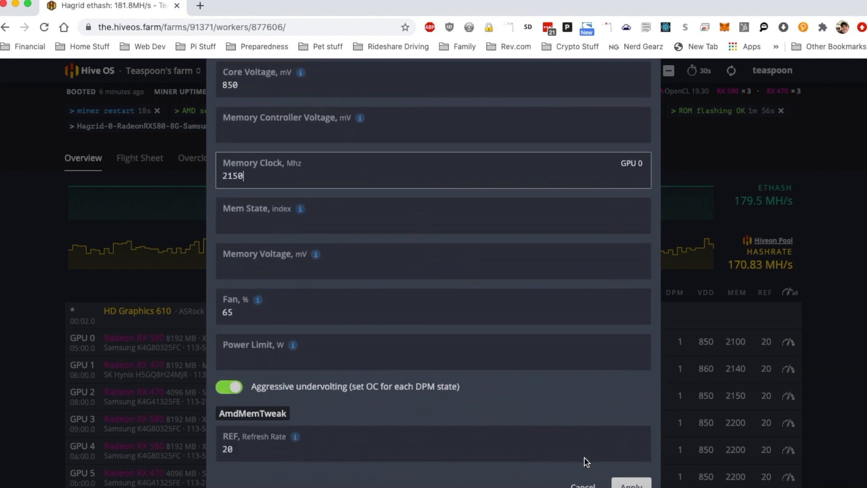
click(622, 486)
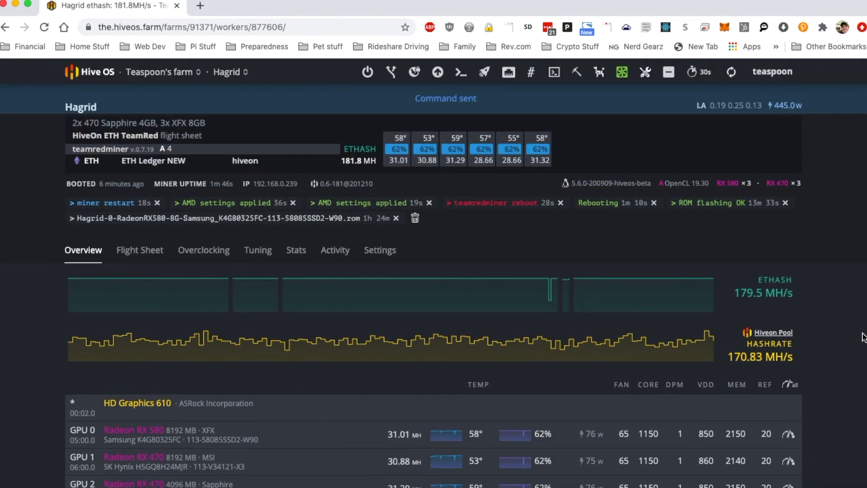
- Examine GPU 0's hashrate in the GPU list after the new memory clock
scroll(838, 140, down, 5)
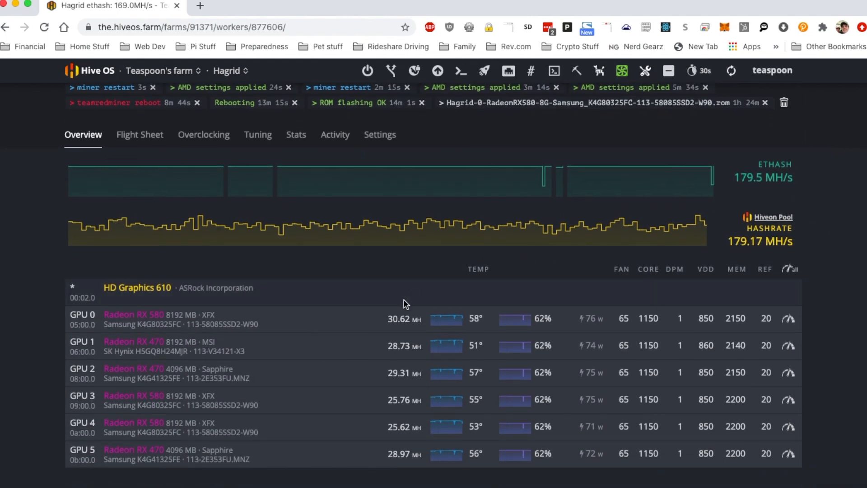
double_click(390, 319)
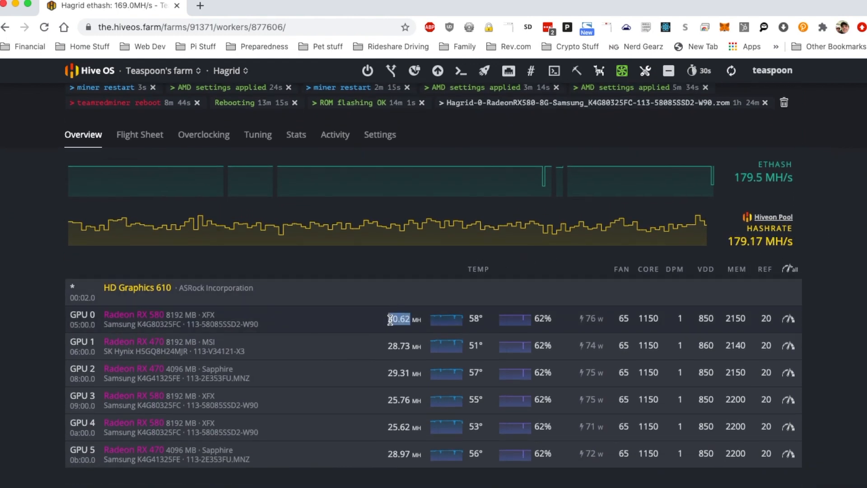
click(359, 320)
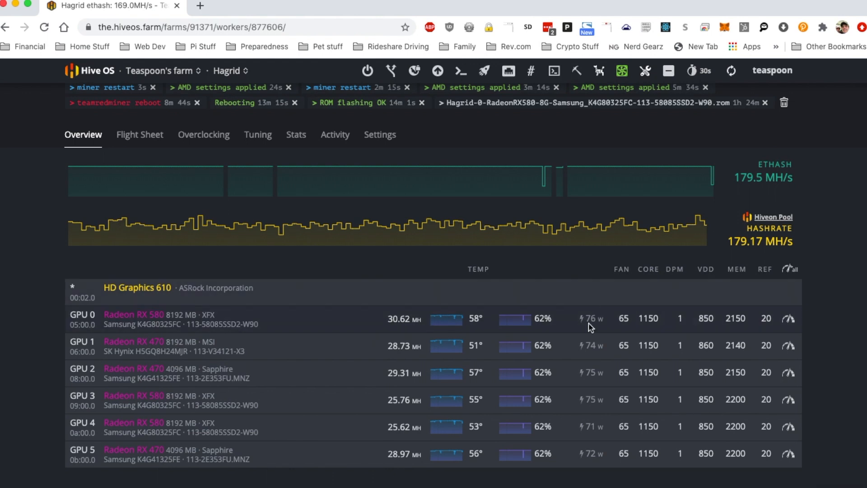